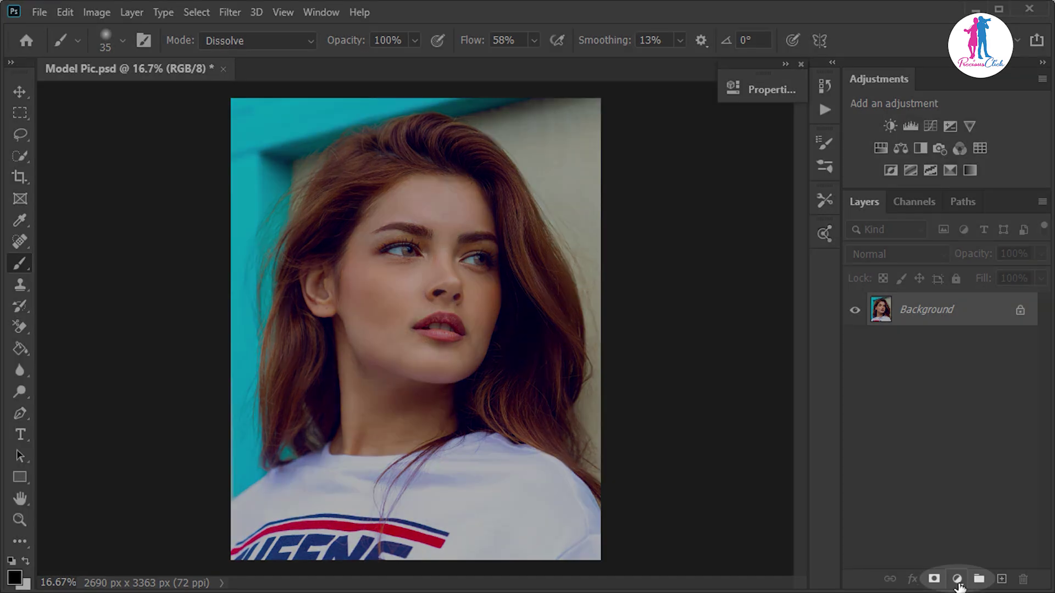
Add a Curves adjustment layer above the Background and pull the middle of the RGB curve strongly upward to brighten the photo
{"action": "left_click", "coordinate": [957, 579]}
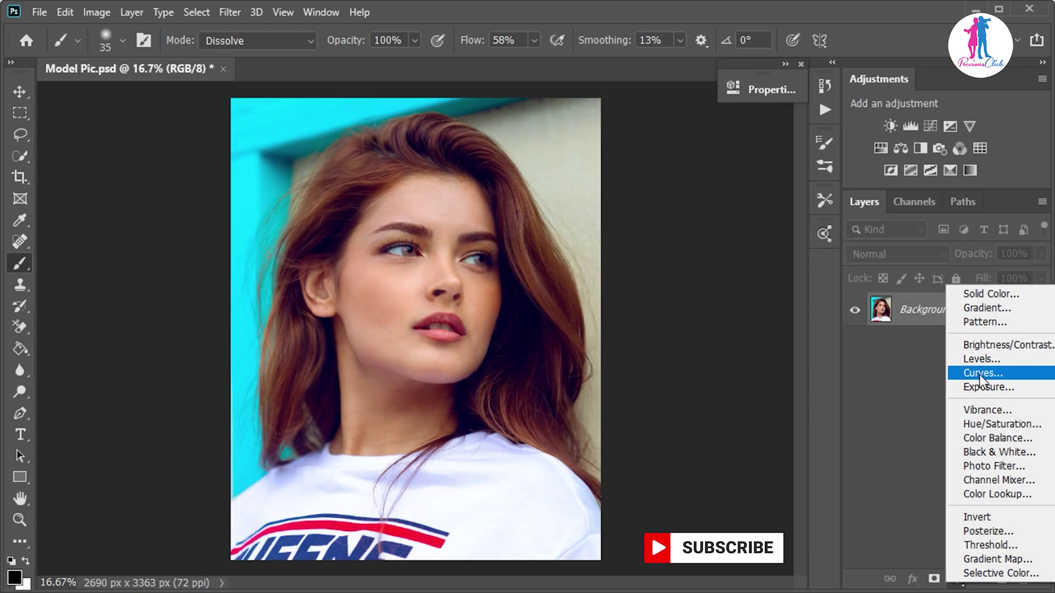
{"action": "left_click", "coordinate": [981, 374]}
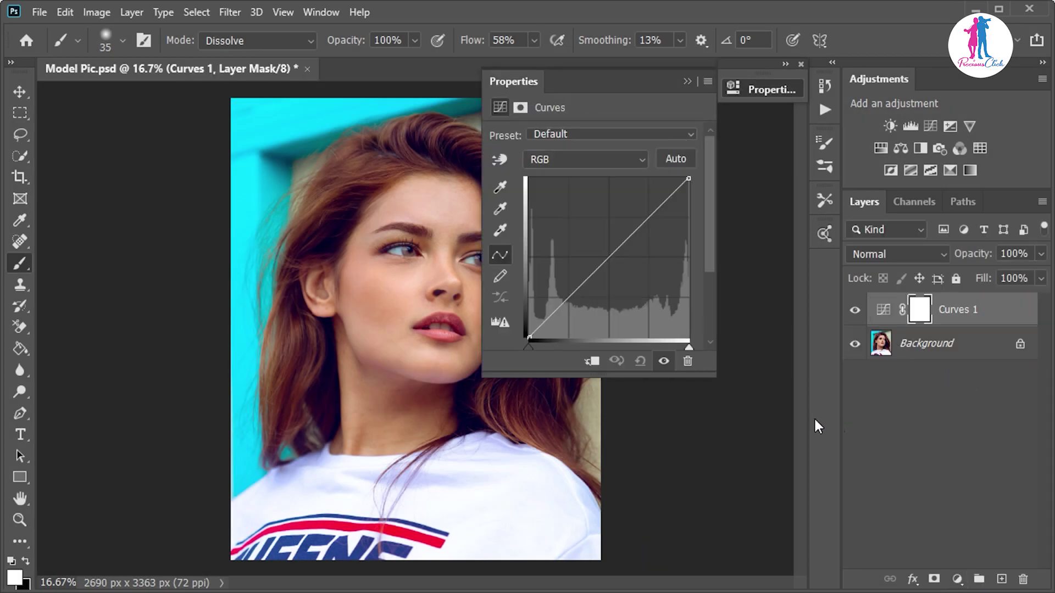
{"action": "left_click", "coordinate": [606, 258]}
{"action": "left_click_drag", "start_coordinate": [606, 258], "coordinate": [575, 236]}
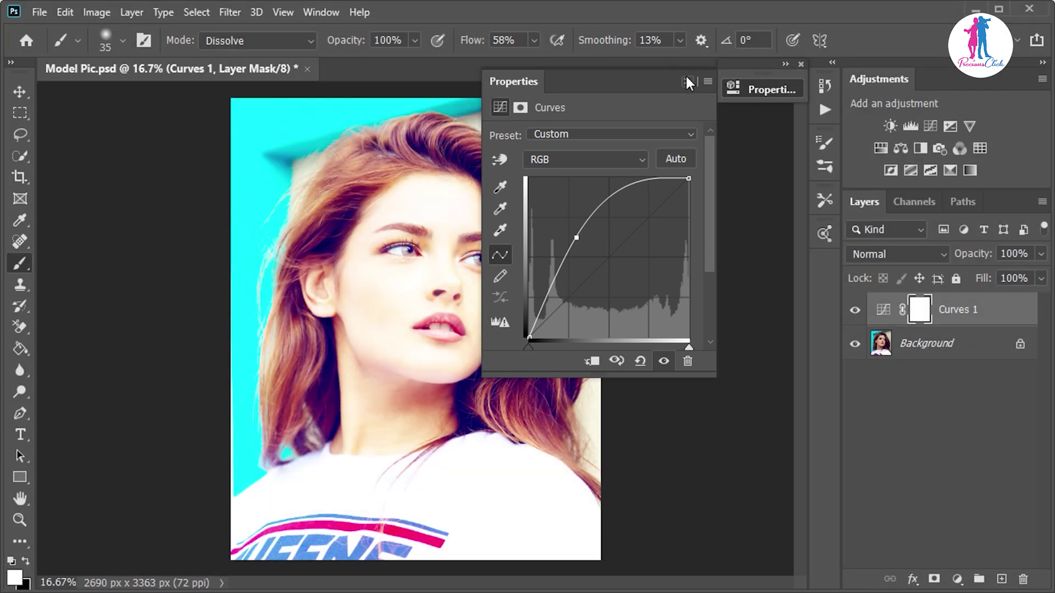
{"action": "left_click", "coordinate": [686, 81]}
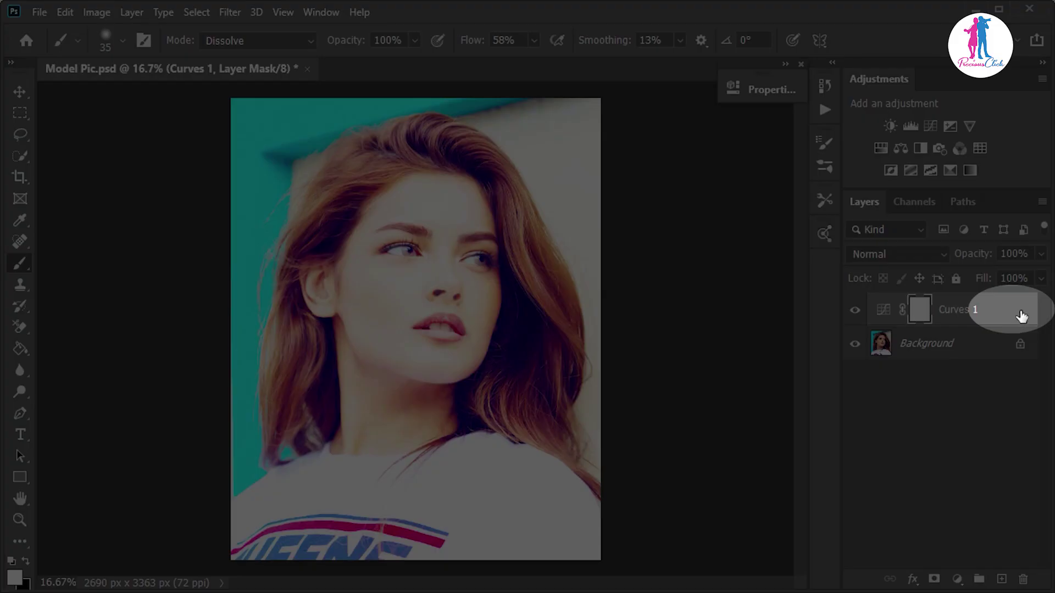
In the Curves 1 layer's Blend If settings, split the Underlying Layer black slider to 150 / 235 and apply it
{"action": "left_click", "coordinate": [1022, 316]}
{"action": "double_click", "coordinate": [1022, 316]}
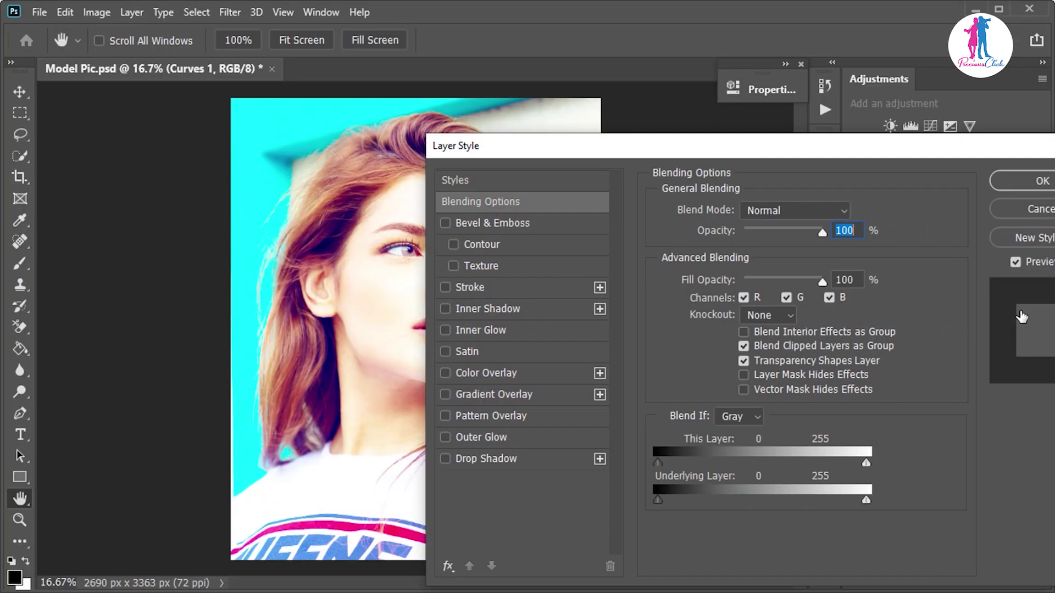
{"action": "left_click_drag", "start_coordinate": [619, 148], "coordinate": [657, 68]}
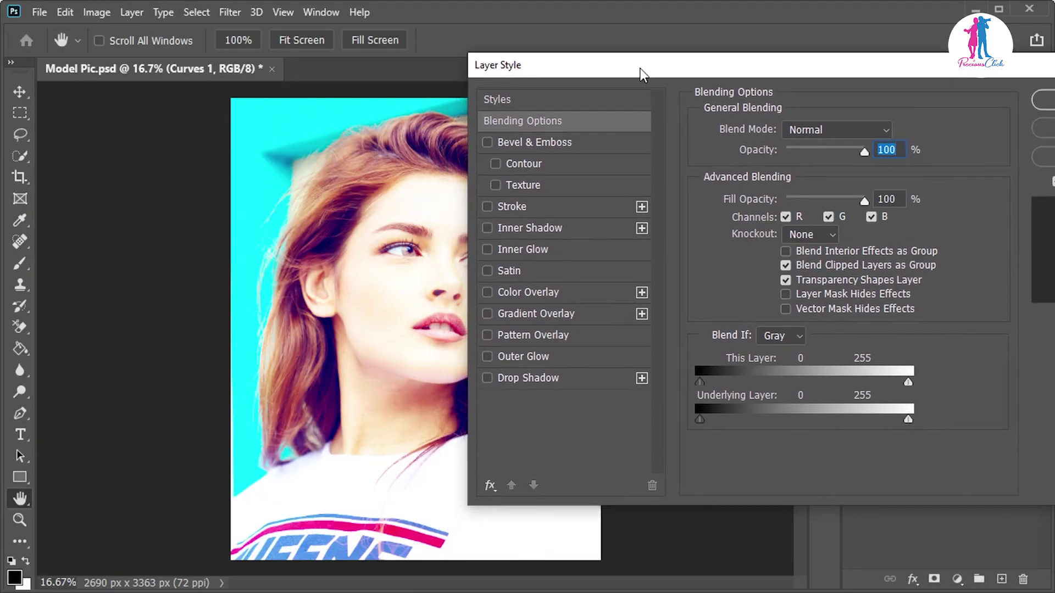
{"action": "left_click_drag", "start_coordinate": [641, 68], "coordinate": [718, 68]}
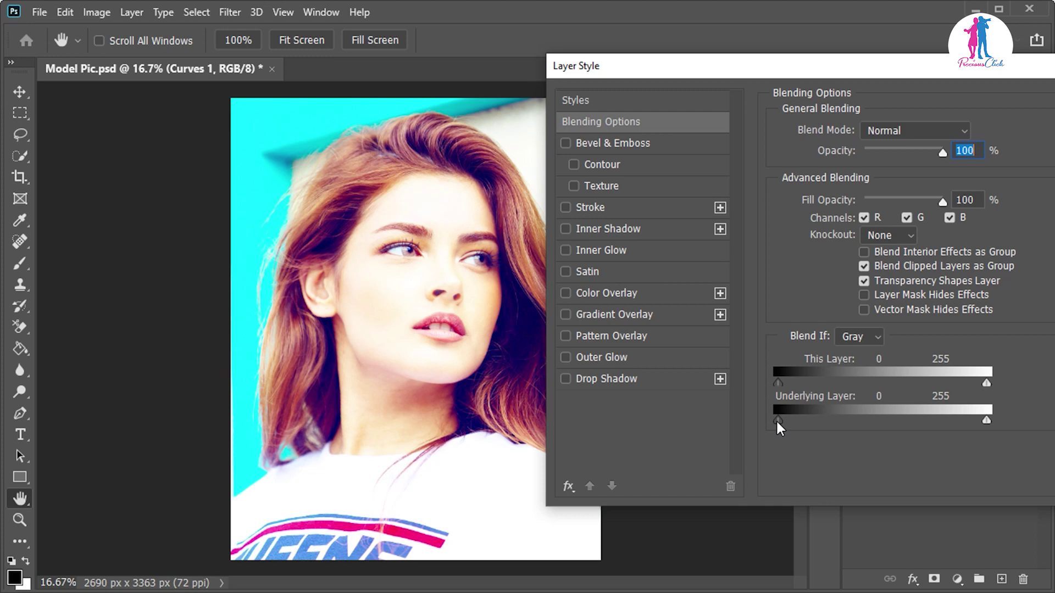
{"action": "left_click_drag", "start_coordinate": [777, 423], "coordinate": [896, 438]}
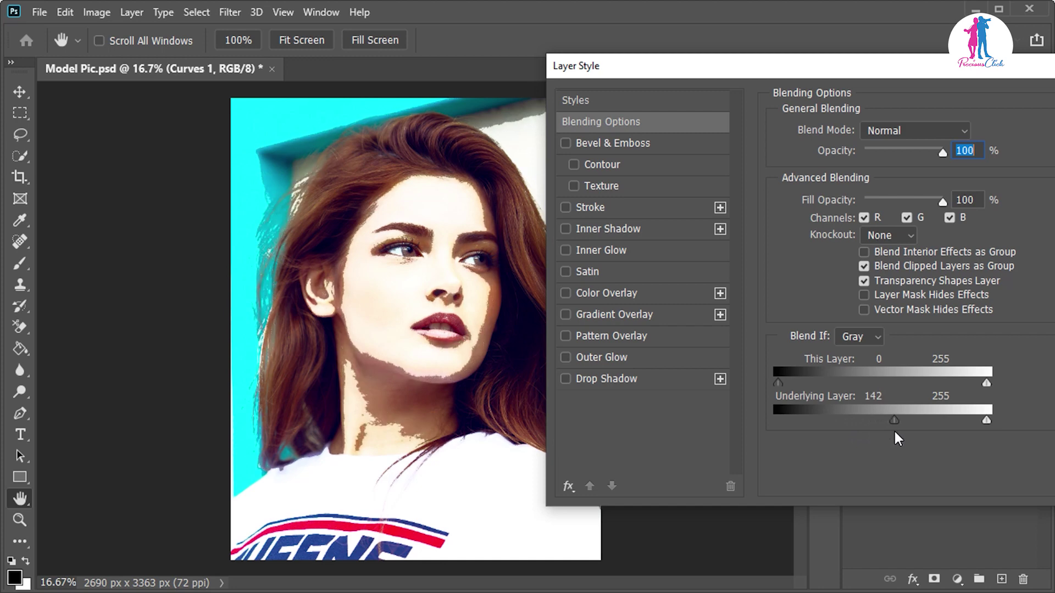
{"action": "left_click", "coordinate": [895, 419], "text": "alt"}
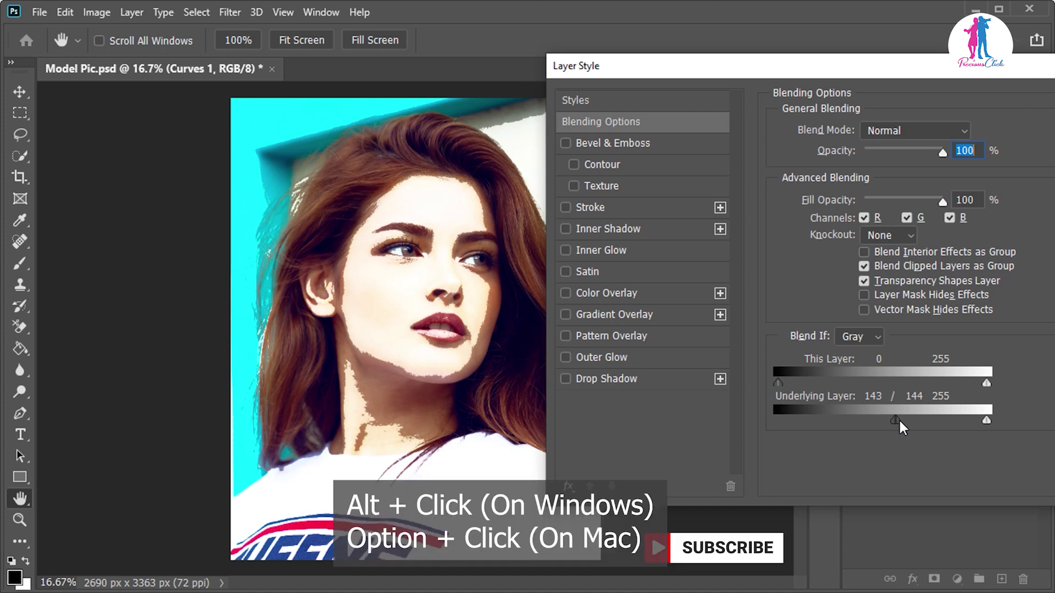
{"action": "left_click_drag", "start_coordinate": [899, 421], "coordinate": [971, 424]}
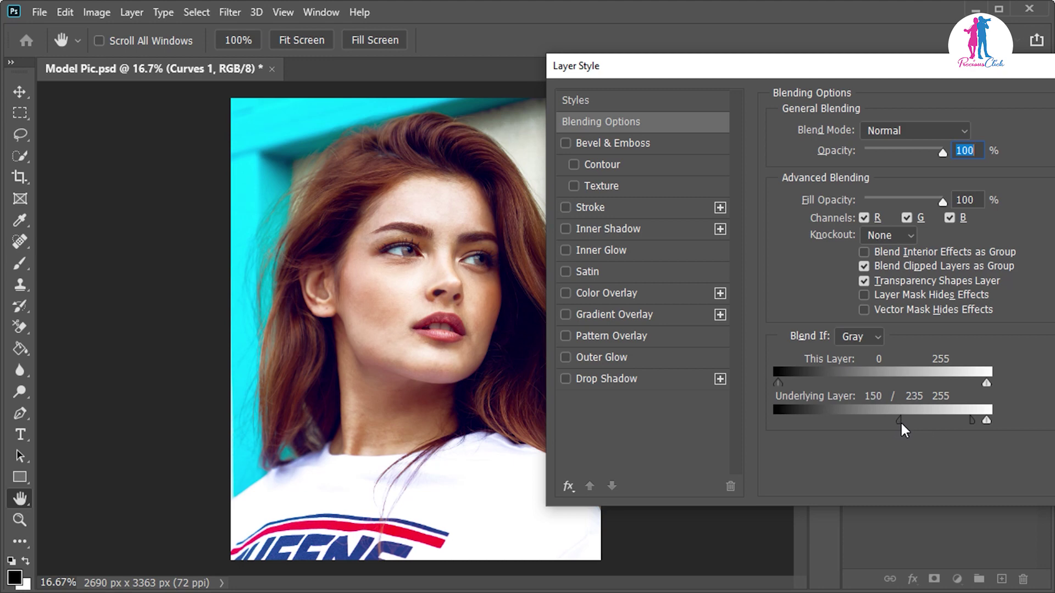
{"action": "left_click_drag", "start_coordinate": [940, 76], "coordinate": [850, 69]}
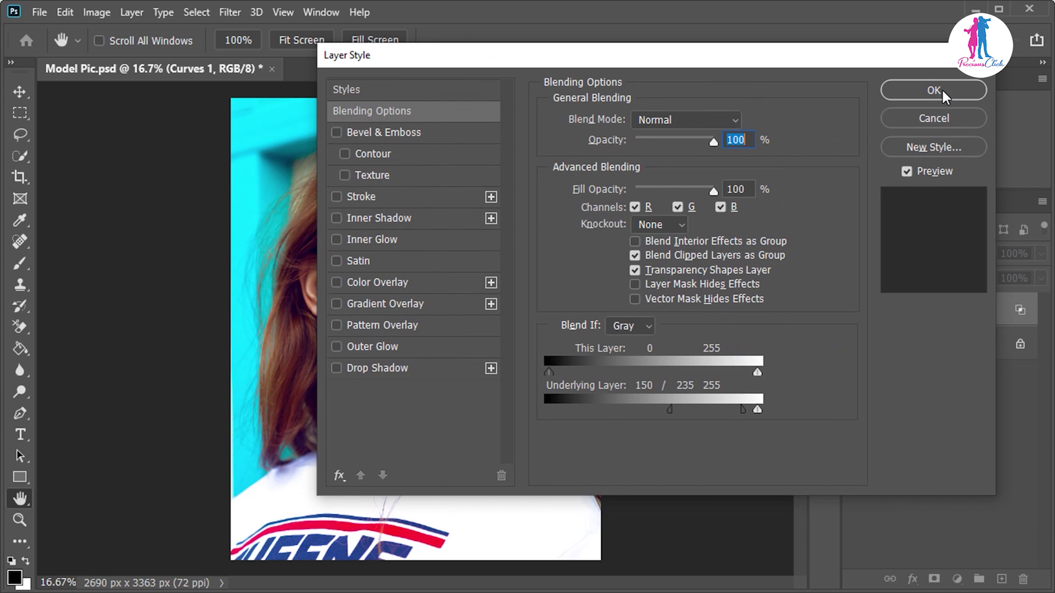
{"action": "left_click", "coordinate": [941, 90]}
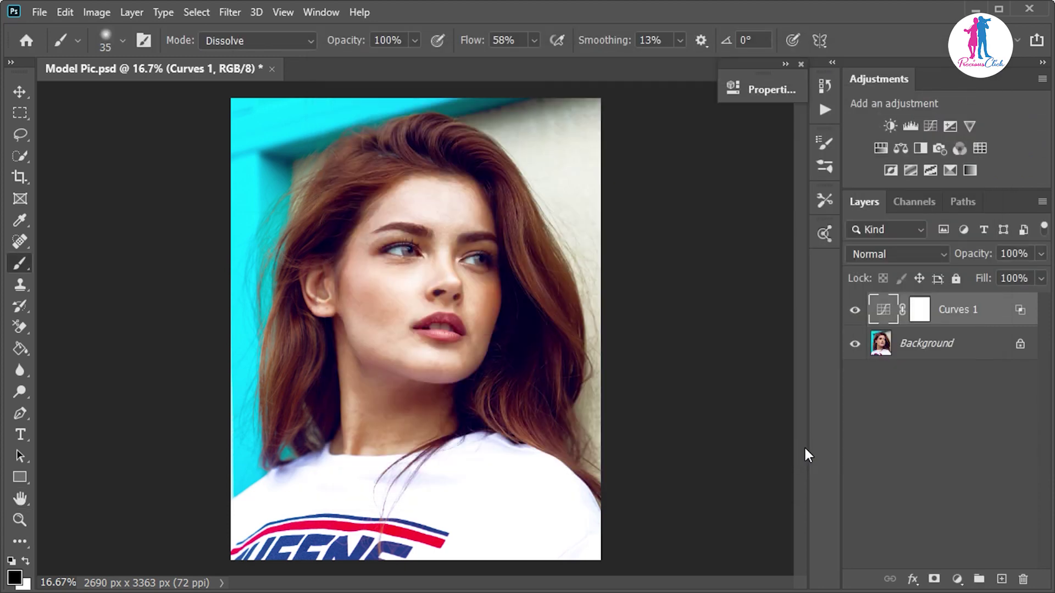
Compare the photo with and without Curves 1, then invert its layer mask to black and make white the foreground colour
{"action": "left_click", "coordinate": [855, 311]}
{"action": "left_click", "coordinate": [855, 311]}
{"action": "left_click", "coordinate": [929, 317]}
{"action": "key", "text": "ctrl+i"}
{"action": "key", "text": "x"}
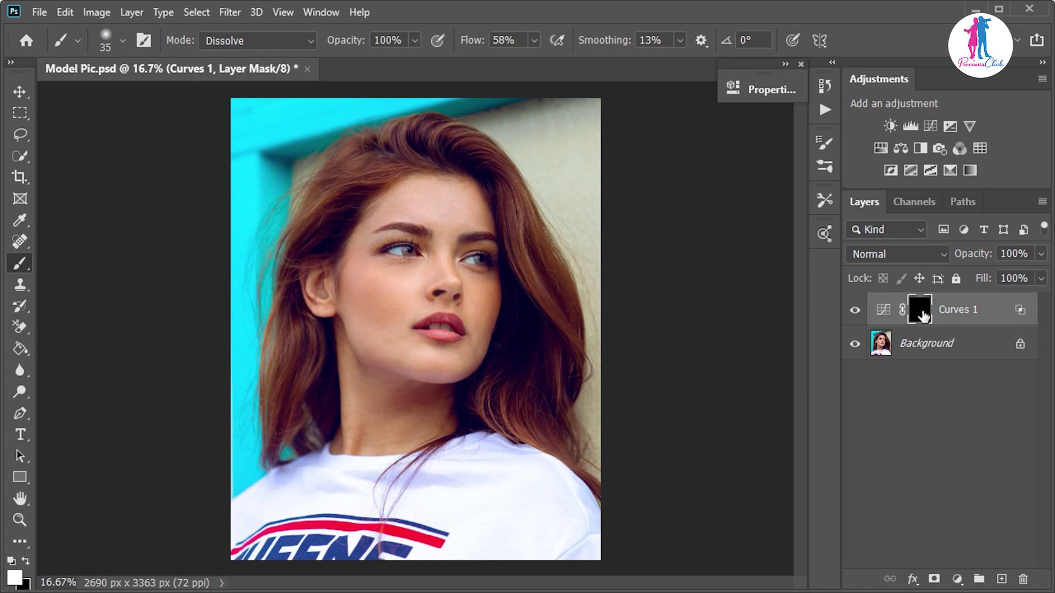
Duplicate the black-masked Curves 1 layer six times, up to Curves 1 copy 6
{"action": "key", "text": "ctrl+j"}
{"action": "key", "text": "ctrl+j"}
{"action": "key", "text": "ctrl+j"}
{"action": "key", "text": "ctrl+j"}
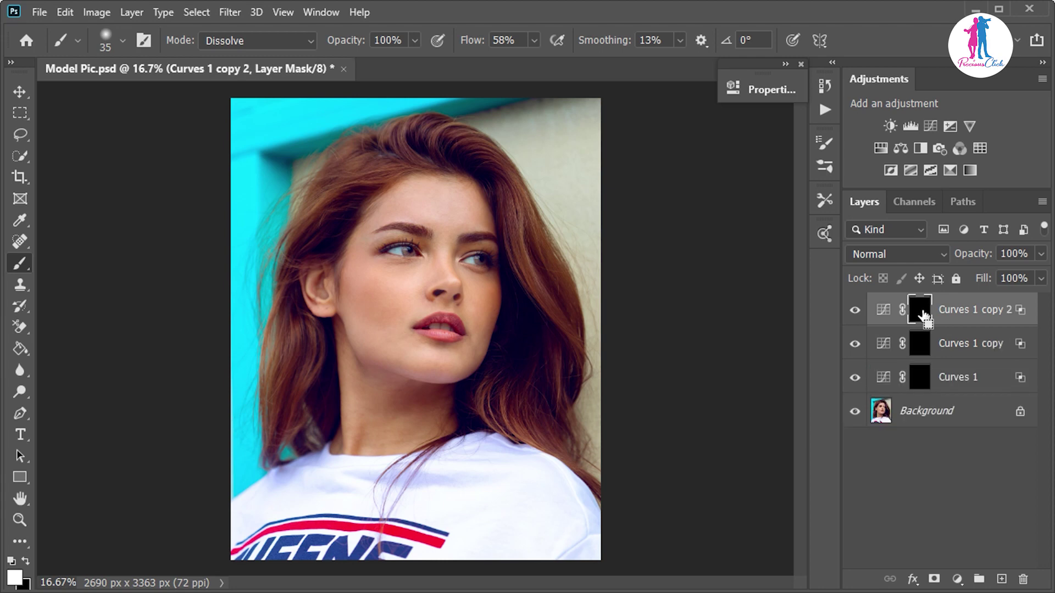
{"action": "key", "text": "ctrl+j"}
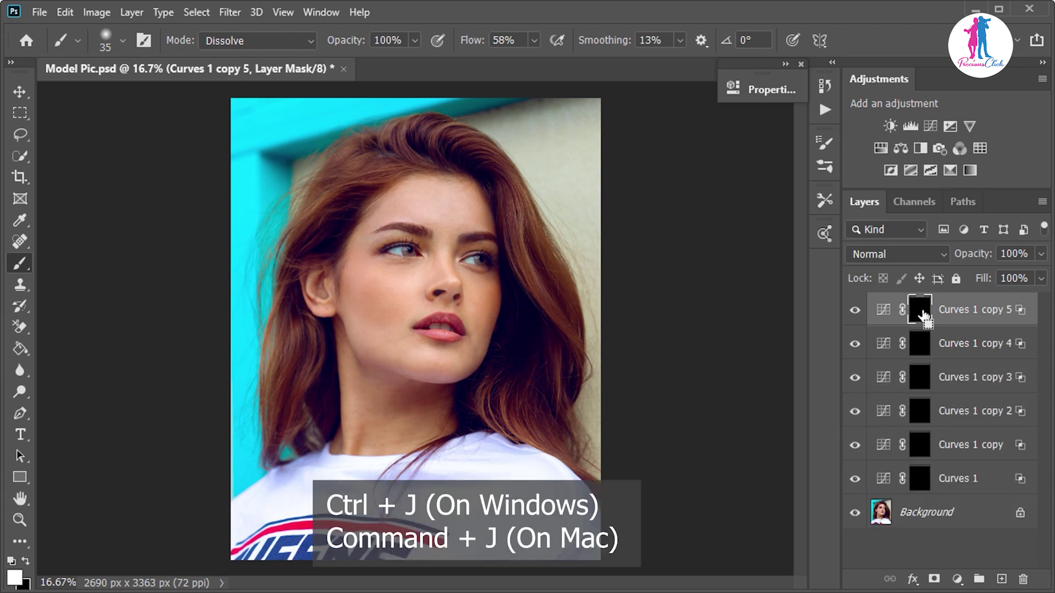
{"action": "key", "text": "ctrl+j"}
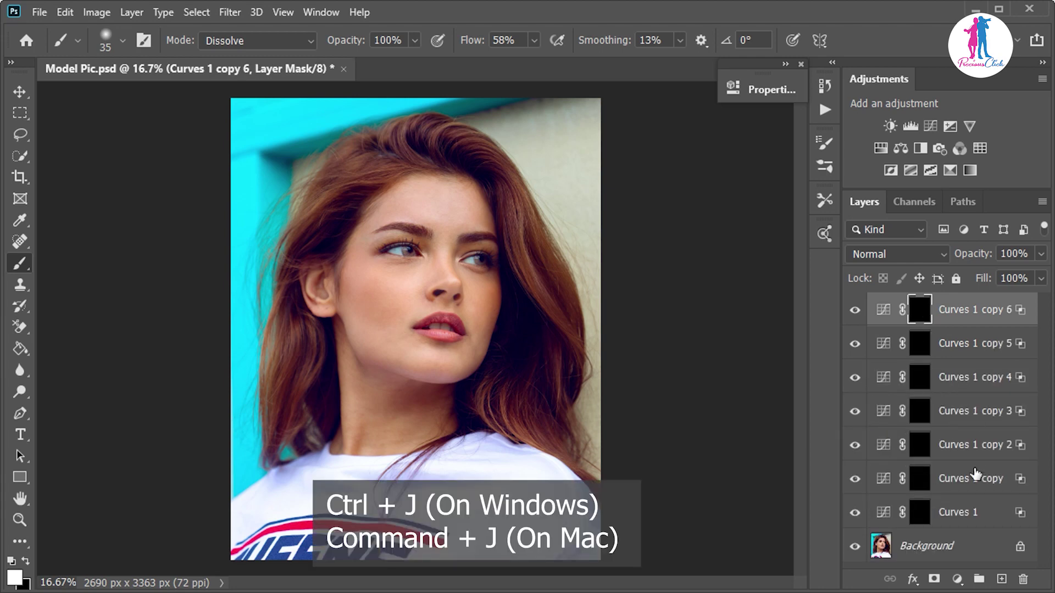
Rename Curves 1 as Forehead, Curves 1 copy as Cheek-Left and Curves 1 copy 2 as Cheek-Right
{"action": "left_click", "coordinate": [956, 514]}
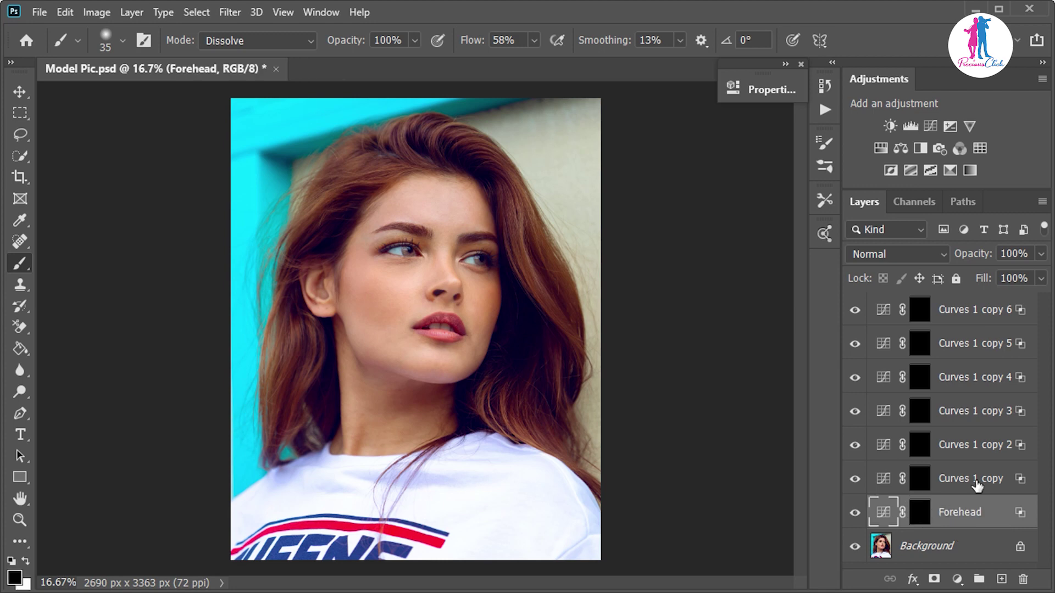
{"action": "double_click", "coordinate": [977, 480]}
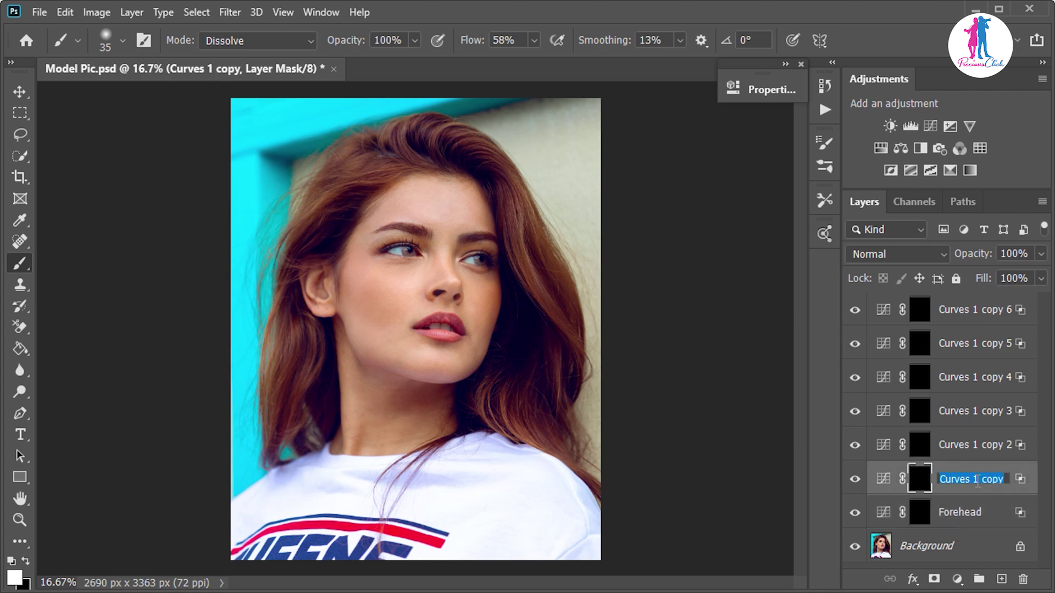
{"action": "type", "text": "Chee"}
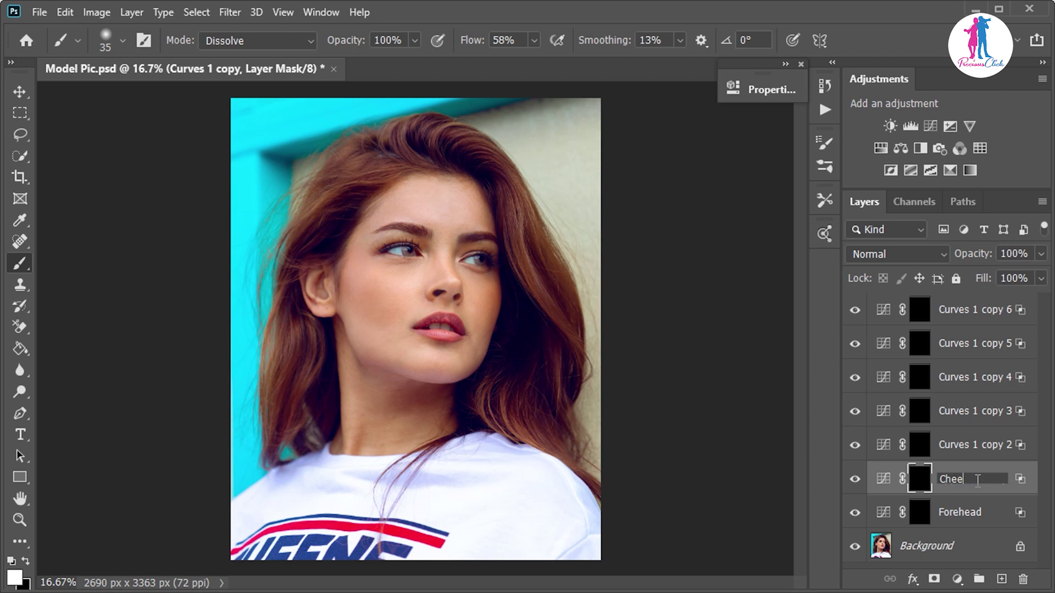
{"action": "type", "text": "k-Left"}
{"action": "left_click", "coordinate": [968, 450]}
{"action": "double_click", "coordinate": [968, 448]}
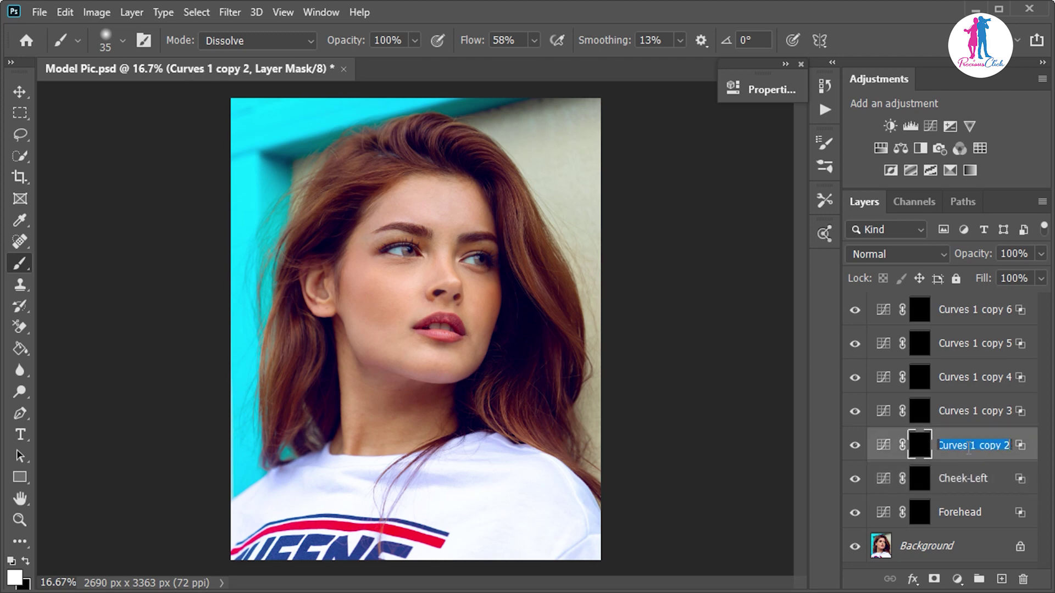
{"action": "type", "text": "Cheek-Right"}
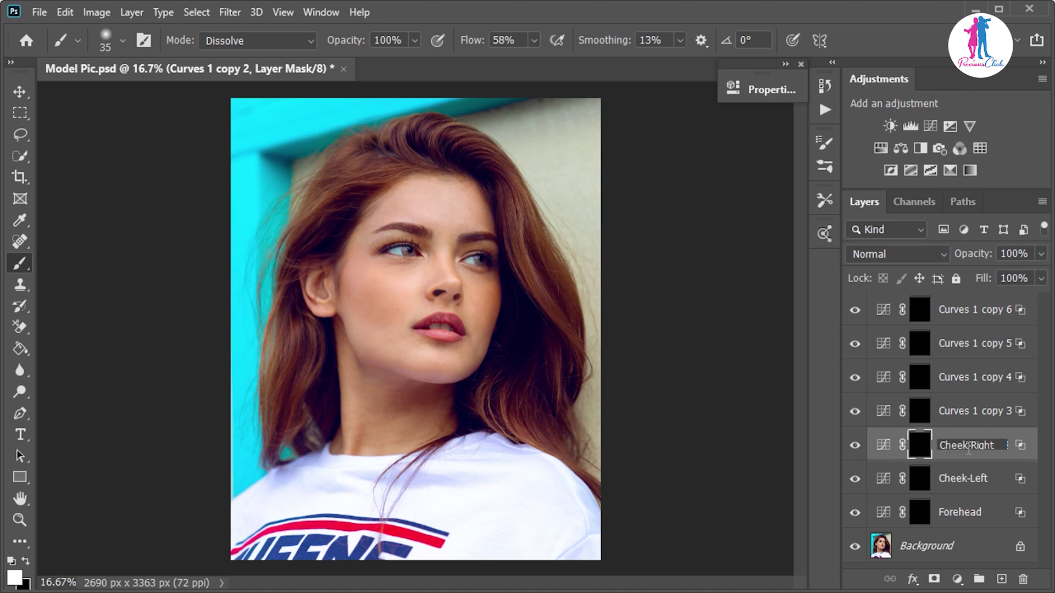
Rename Curves 1 copy 3 as Nose, Curves 1 copy 4 as Chin and the curves layer above them as Neck
{"action": "double_click", "coordinate": [957, 409]}
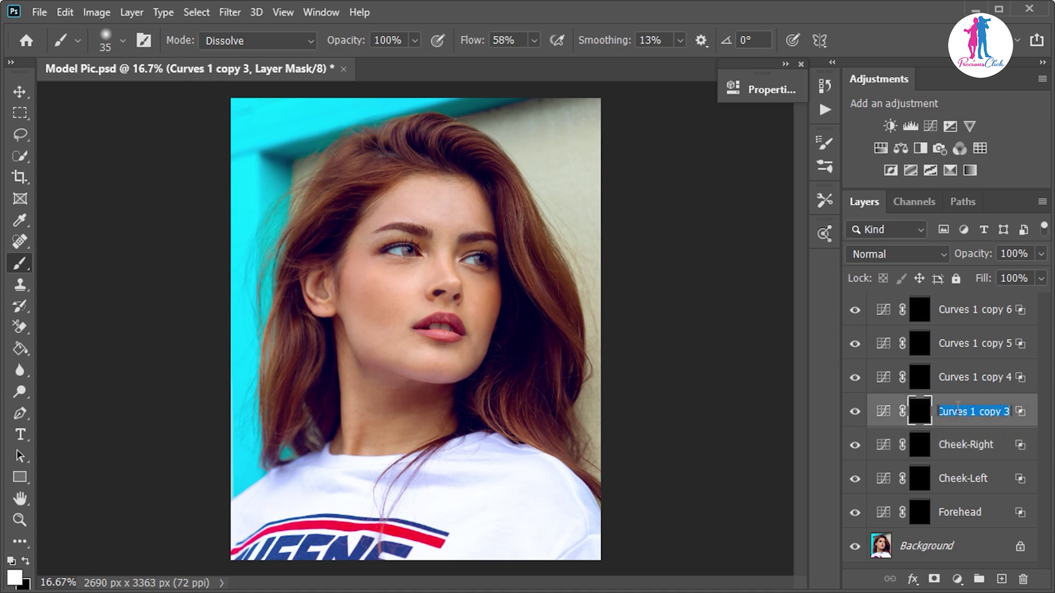
{"action": "type", "text": "Nose"}
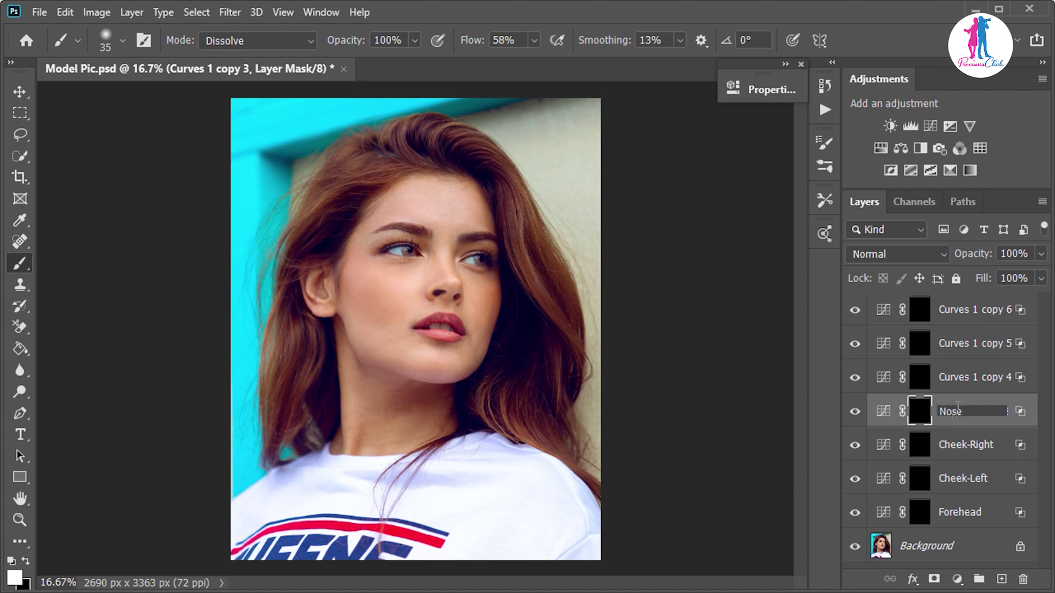
{"action": "double_click", "coordinate": [965, 379]}
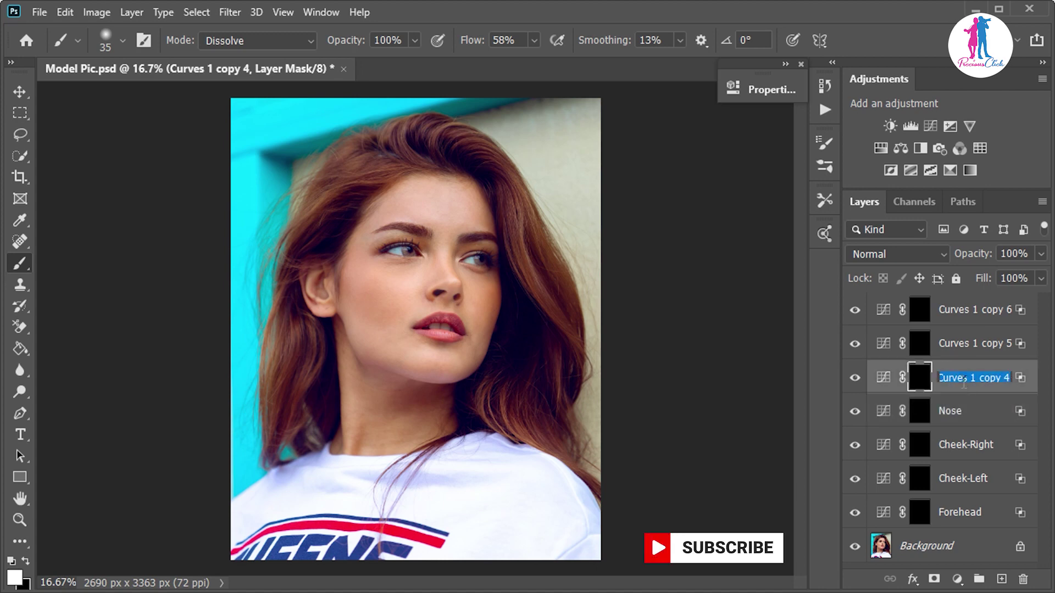
{"action": "type", "text": "Chin"}
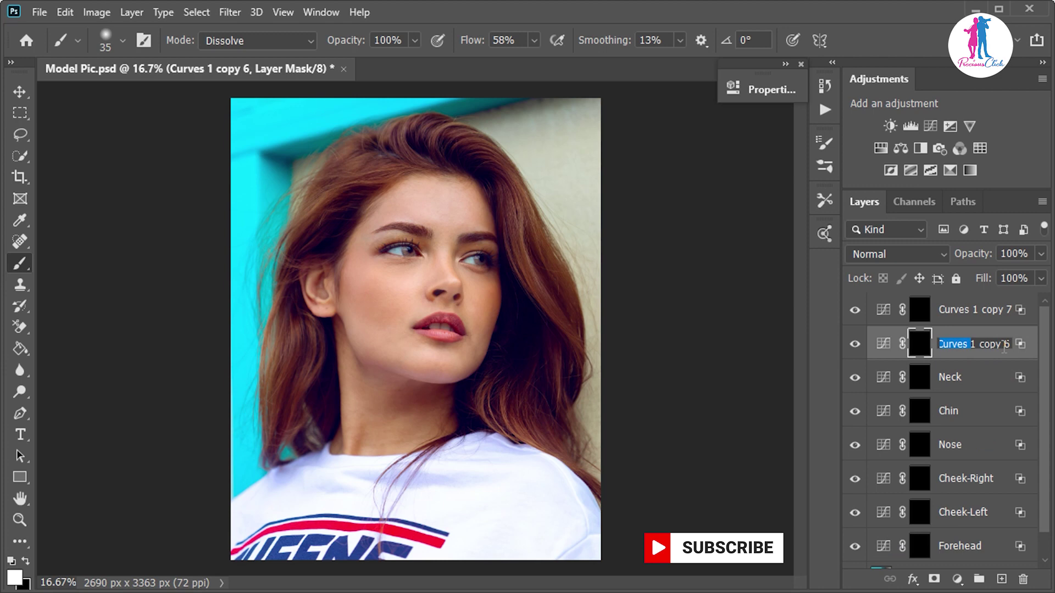
Rename Curves 1 copy 6 as Ear and Curves 1 copy 7 as Hair
{"action": "left_click", "coordinate": [1010, 346]}
{"action": "double_click", "coordinate": [1010, 344]}
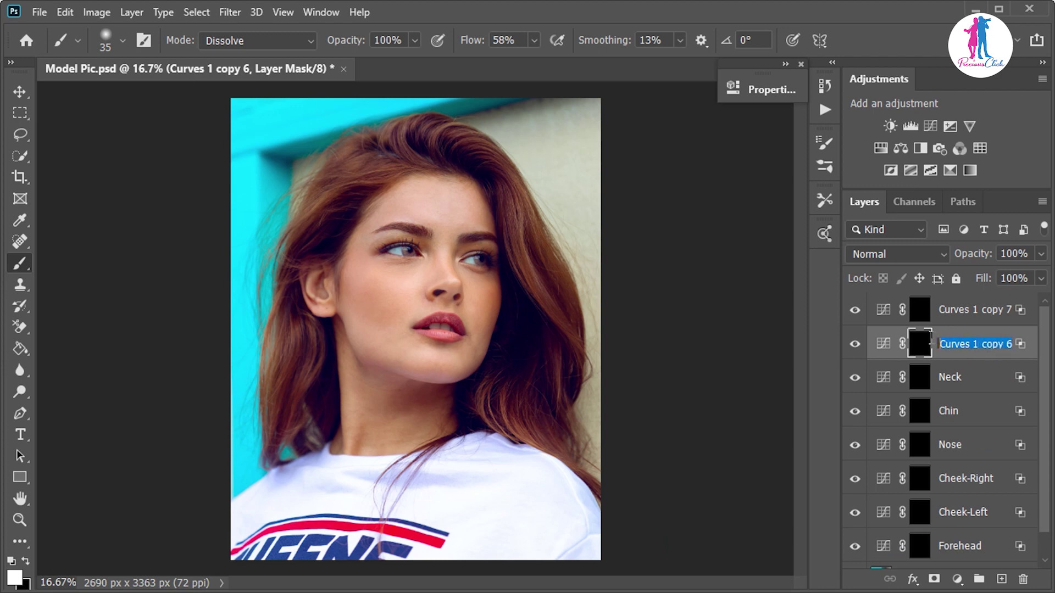
{"action": "type", "text": "E"}
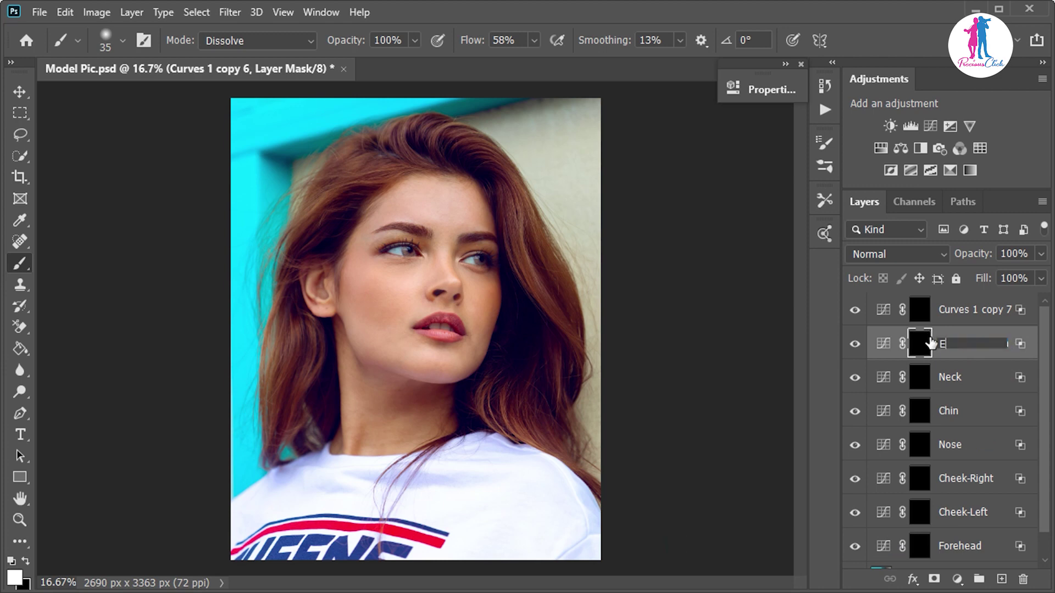
{"action": "type", "text": "ar"}
{"action": "left_click", "coordinate": [957, 323]}
{"action": "double_click", "coordinate": [958, 323]}
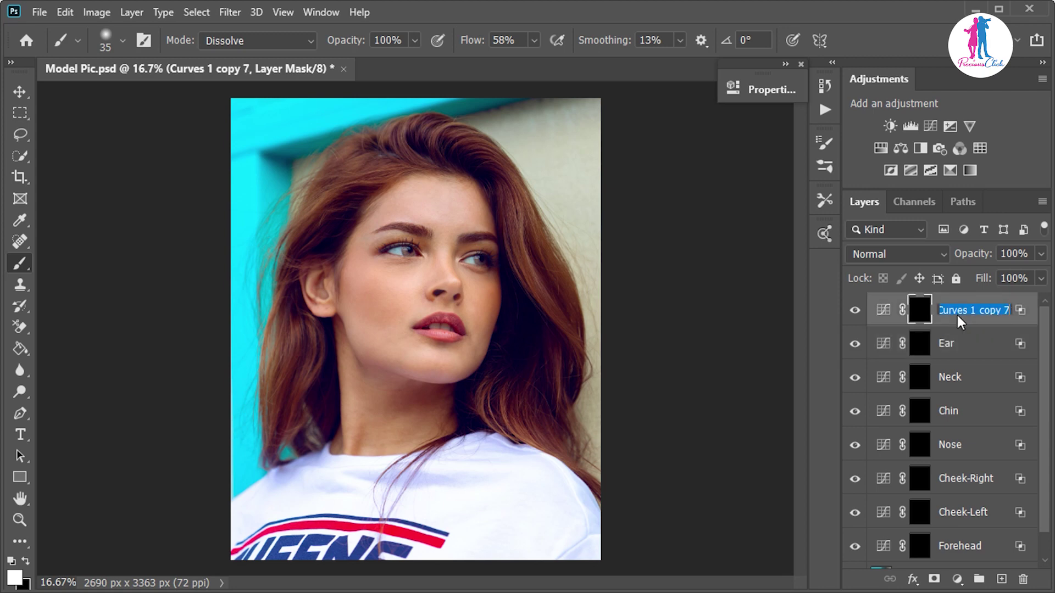
{"action": "type", "text": "Hair"}
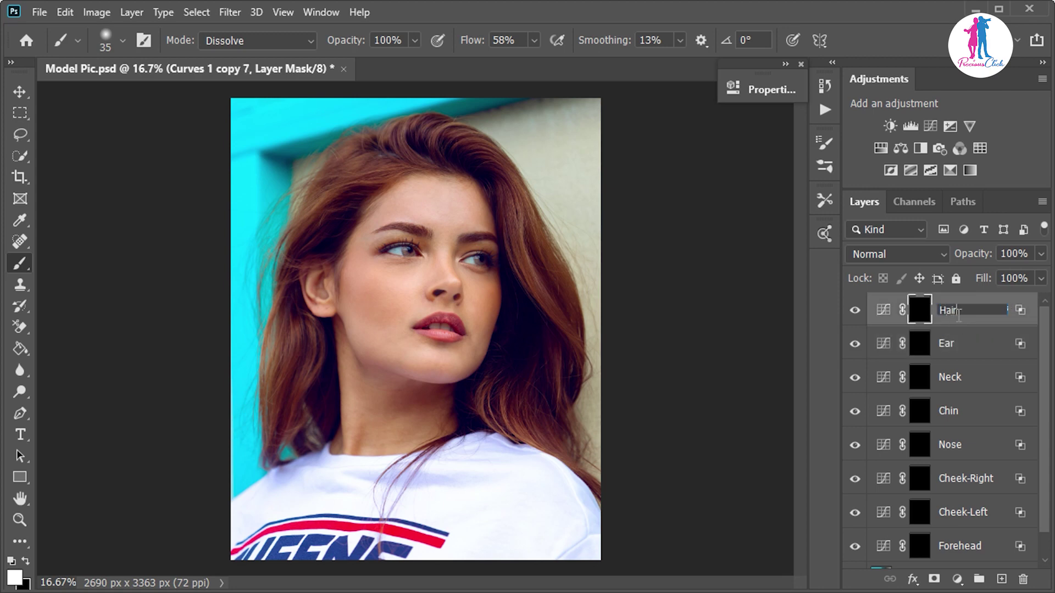
Paint white on the Forehead layer's mask across the model's forehead with a size 200 brush at 46% flow
{"action": "left_click", "coordinate": [950, 549]}
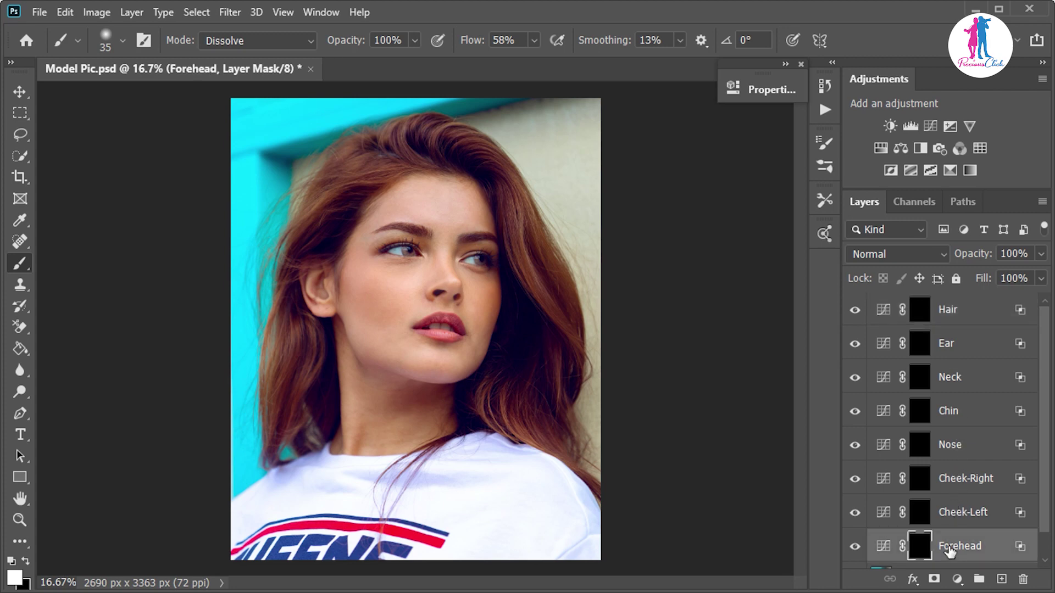
{"action": "left_click_drag", "start_coordinate": [1047, 528], "coordinate": [1046, 549]}
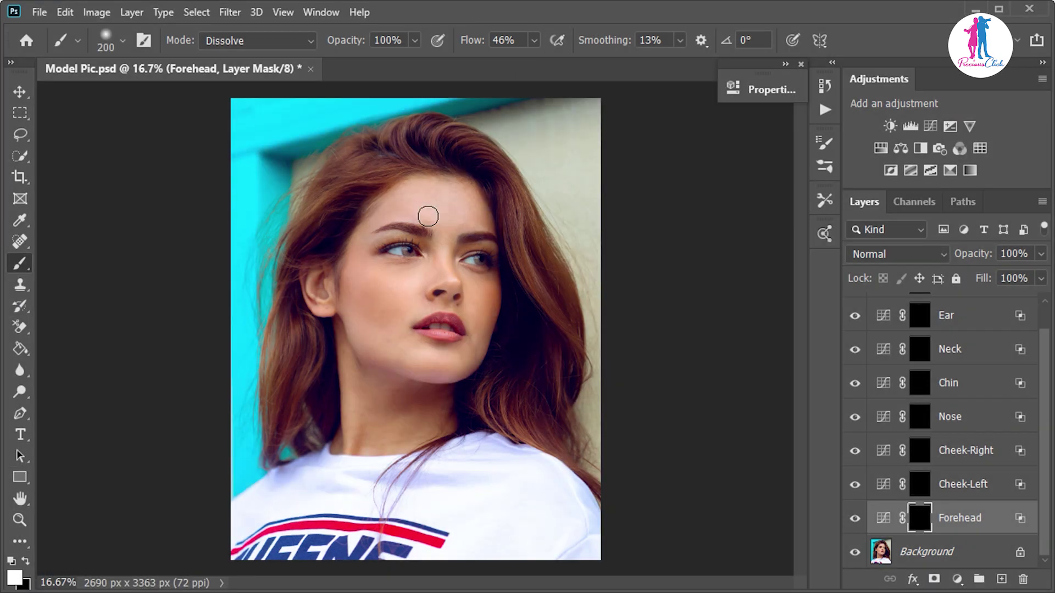
{"action": "mouse_move", "coordinate": [426, 214]}
{"action": "left_mouse_down"}
{"action": "mouse_move", "coordinate": [460, 210]}
{"action": "mouse_move", "coordinate": [440, 199]}
{"action": "mouse_move", "coordinate": [402, 203]}
{"action": "mouse_move", "coordinate": [471, 208]}
{"action": "left_mouse_up"}
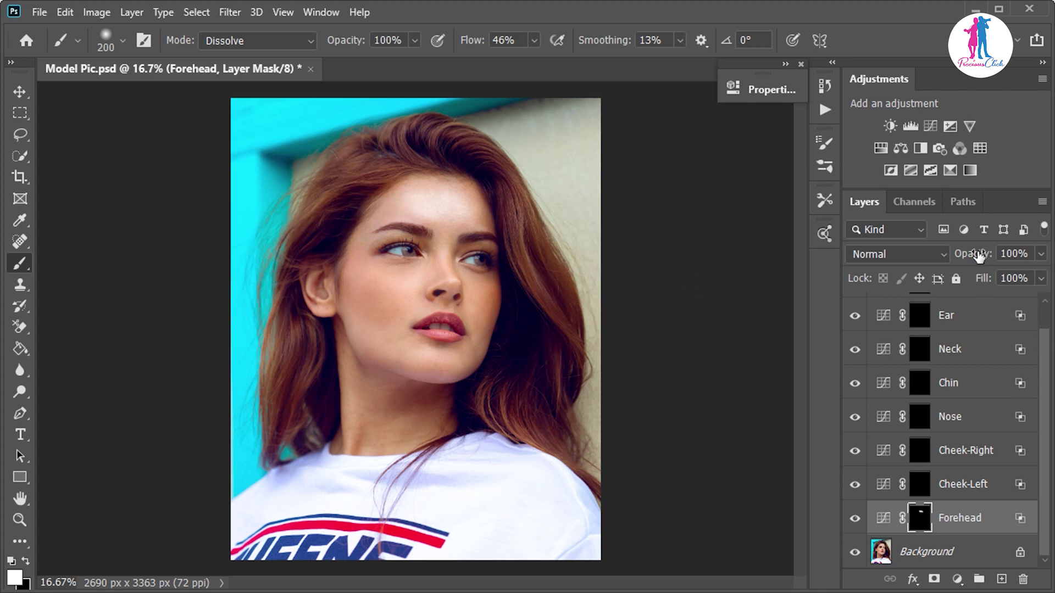
Lower the Forehead layer's opacity to 90%
{"action": "mouse_move", "coordinate": [980, 257]}
{"action": "left_mouse_down"}
{"action": "mouse_move", "coordinate": [926, 266]}
{"action": "mouse_move", "coordinate": [972, 270]}
{"action": "left_mouse_up"}
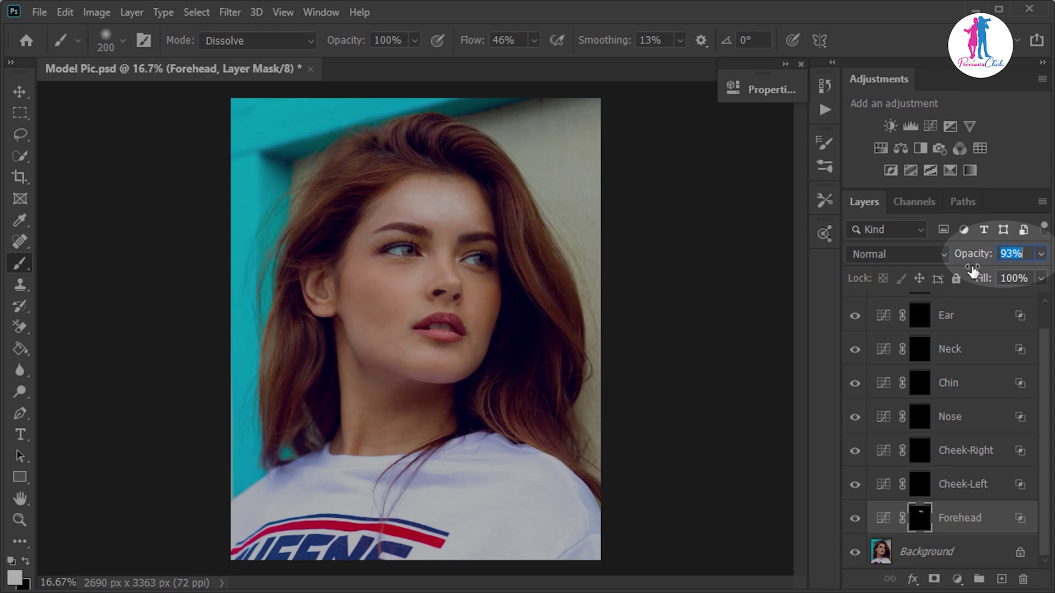
{"action": "left_click_drag", "start_coordinate": [973, 270], "coordinate": [971, 271]}
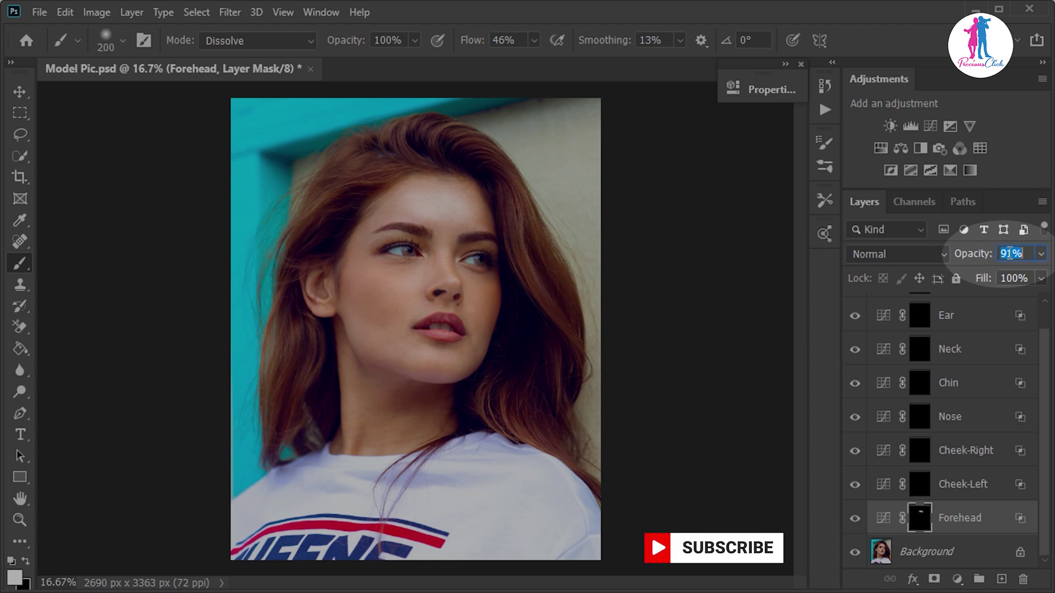
{"action": "type", "text": "90"}
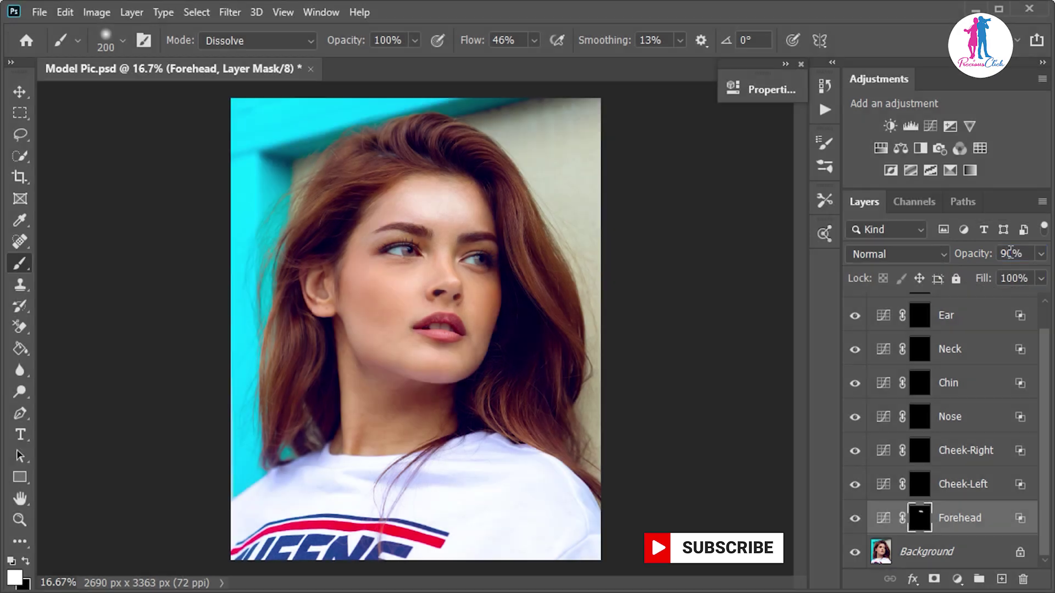
Paint white on the Cheek-Left and Cheek-Right layer masks over the matching cheeks with the size 200 brush
{"action": "left_click", "coordinate": [952, 488]}
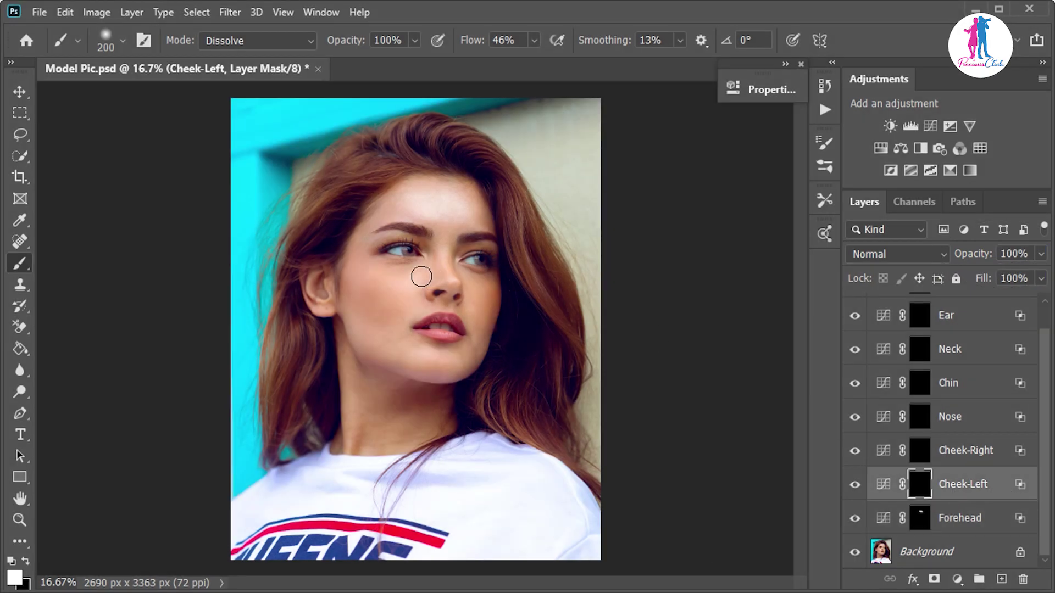
{"action": "mouse_move", "coordinate": [401, 276]}
{"action": "left_mouse_down"}
{"action": "mouse_move", "coordinate": [378, 276]}
{"action": "mouse_move", "coordinate": [410, 288]}
{"action": "mouse_move", "coordinate": [398, 316]}
{"action": "mouse_move", "coordinate": [405, 279]}
{"action": "mouse_move", "coordinate": [392, 284]}
{"action": "mouse_move", "coordinate": [395, 314]}
{"action": "mouse_move", "coordinate": [422, 314]}
{"action": "mouse_move", "coordinate": [398, 306]}
{"action": "mouse_move", "coordinate": [389, 327]}
{"action": "left_mouse_up"}
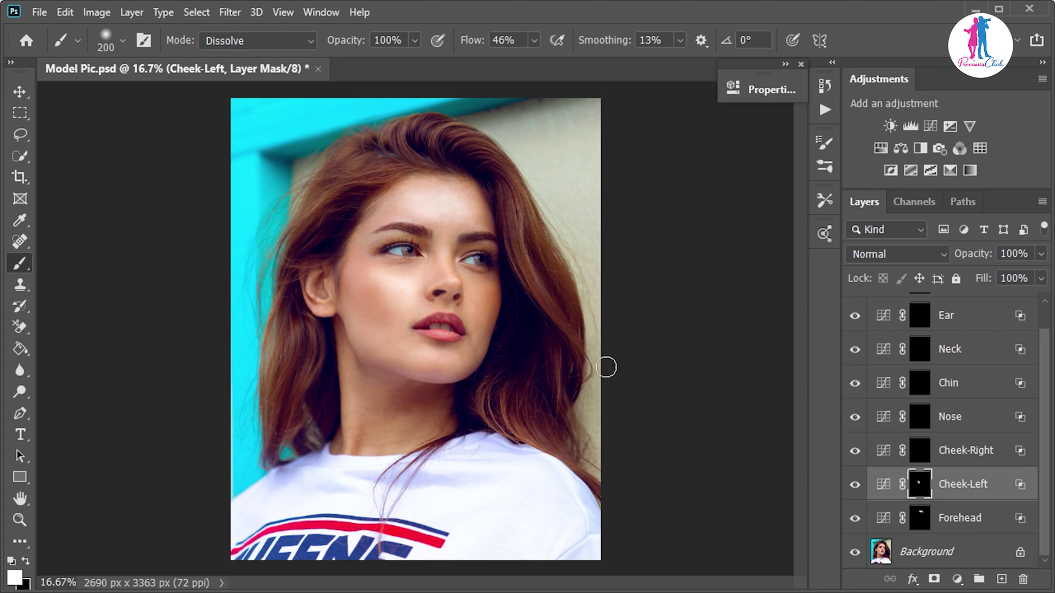
{"action": "mouse_move", "coordinate": [417, 285]}
{"action": "left_mouse_down"}
{"action": "mouse_move", "coordinate": [424, 273]}
{"action": "mouse_move", "coordinate": [401, 299]}
{"action": "left_mouse_up"}
{"action": "key", "text": "alt+bracketright"}
{"action": "left_click_drag", "start_coordinate": [471, 285], "coordinate": [506, 334]}
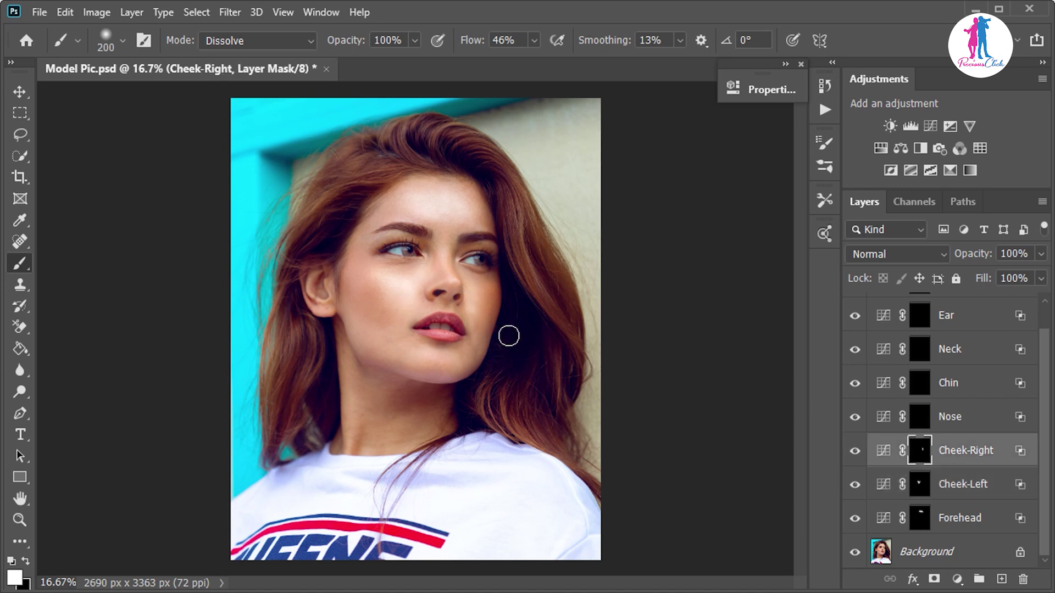
Paint white on the Nose and Chin layer masks over the model's nose and chin with a smaller brush
{"action": "left_click", "coordinate": [917, 421]}
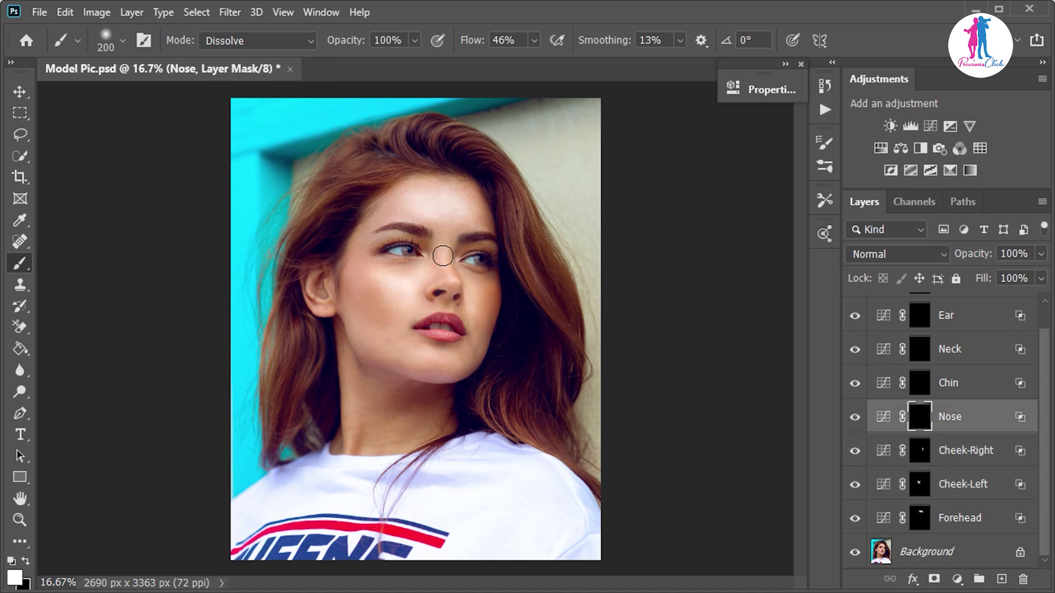
{"action": "key", "text": "ctrl+plus"}
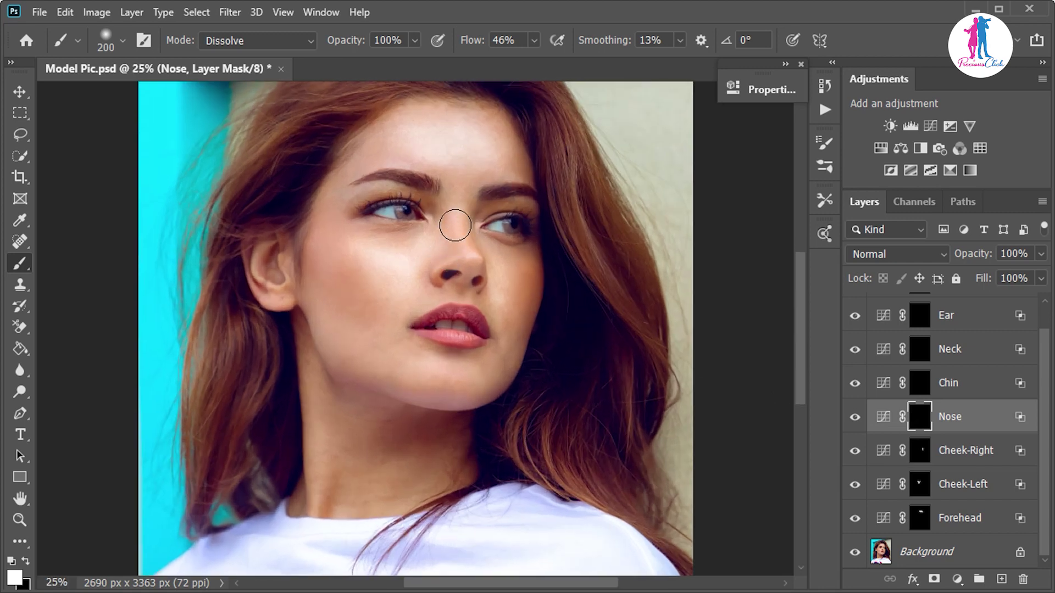
{"action": "key", "text": "bracketleft"}
{"action": "key", "text": "bracketleft"}
{"action": "key", "text": "bracketleft"}
{"action": "key", "text": "bracketleft"}
{"action": "key", "text": "bracketleft"}
{"action": "key", "text": "alt+bracketright"}
{"action": "key", "text": "alt+bracketright"}
{"action": "key", "text": "bracketright"}
{"action": "key", "text": "bracketright"}
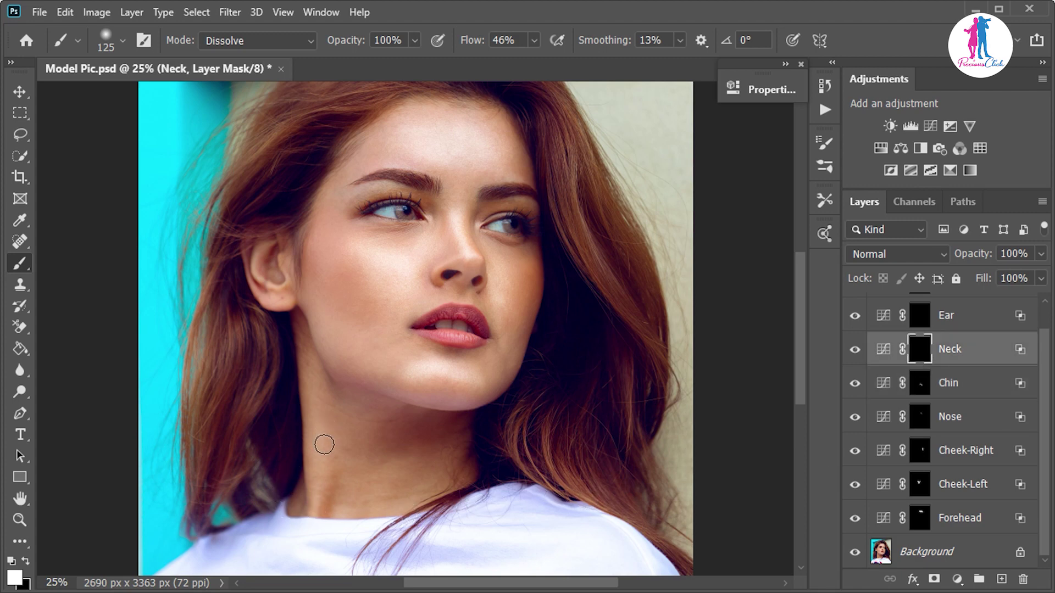
Paint white on the Neck layer's mask along the neck and on the Ear layer's mask along the ear with a size 125 brush
{"action": "mouse_move", "coordinate": [324, 444]}
{"action": "left_mouse_down"}
{"action": "mouse_move", "coordinate": [321, 527]}
{"action": "mouse_move", "coordinate": [351, 522]}
{"action": "mouse_move", "coordinate": [348, 503]}
{"action": "mouse_move", "coordinate": [335, 526]}
{"action": "mouse_move", "coordinate": [413, 512]}
{"action": "mouse_move", "coordinate": [372, 518]}
{"action": "left_mouse_up"}
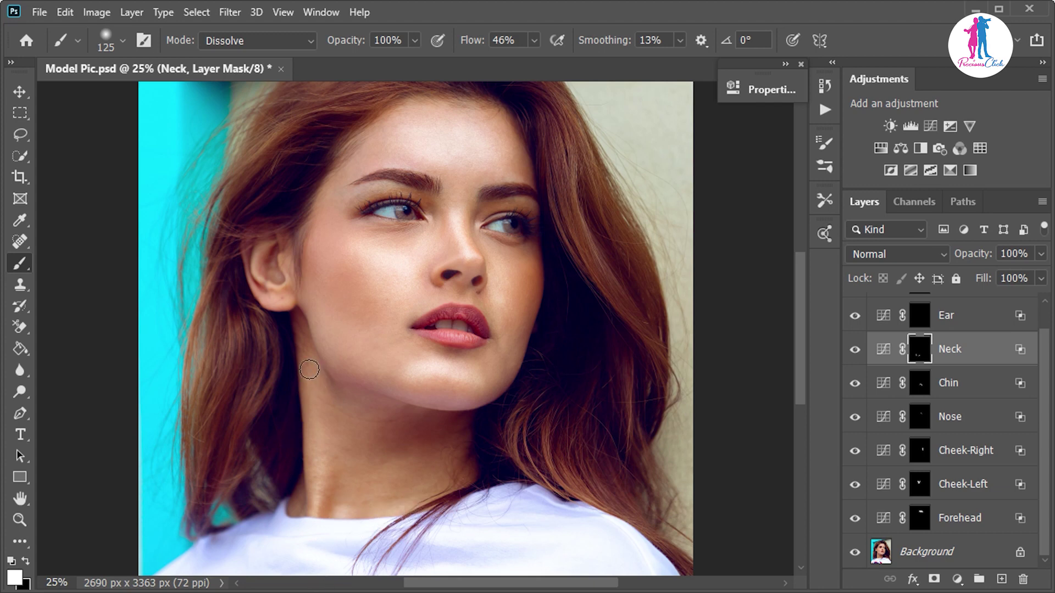
{"action": "mouse_move", "coordinate": [316, 456]}
{"action": "left_mouse_down"}
{"action": "mouse_move", "coordinate": [317, 382]}
{"action": "mouse_move", "coordinate": [317, 442]}
{"action": "left_mouse_up"}
{"action": "left_click", "coordinate": [918, 320]}
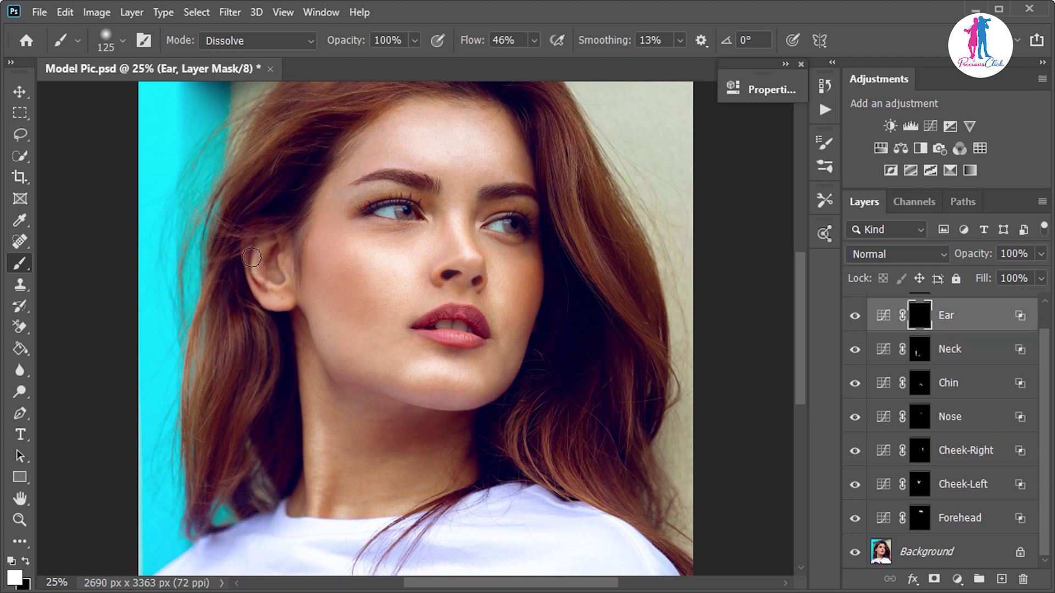
{"action": "mouse_move", "coordinate": [251, 257]}
{"action": "left_mouse_down"}
{"action": "mouse_move", "coordinate": [264, 289]}
{"action": "mouse_move", "coordinate": [293, 299]}
{"action": "mouse_move", "coordinate": [287, 277]}
{"action": "mouse_move", "coordinate": [264, 314]}
{"action": "left_mouse_up"}
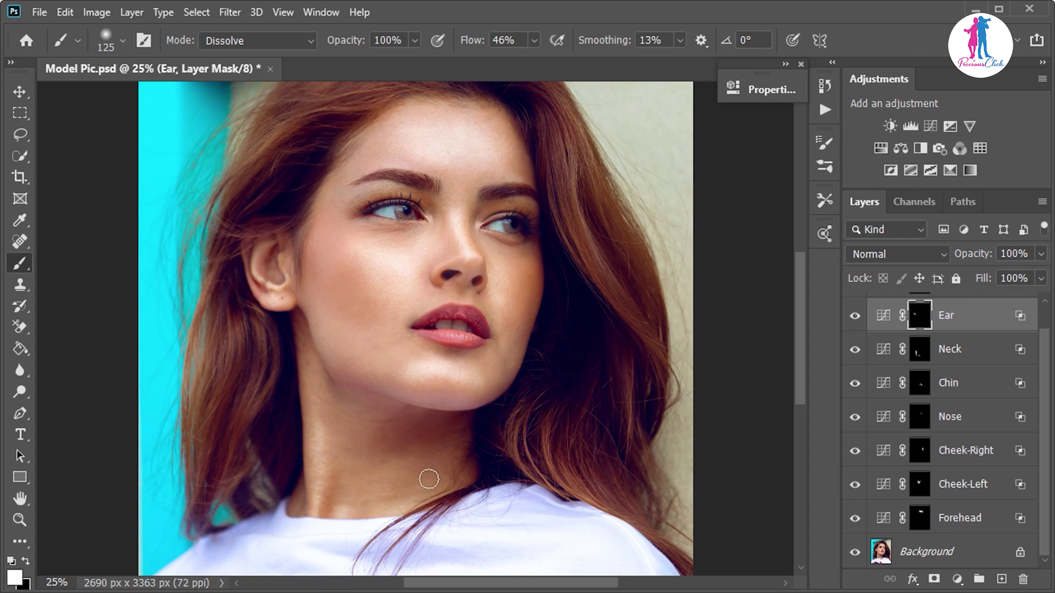
In the Hair layer's Blend If settings, set the underlying layer's first shadow value to 20 and lower the second one
{"action": "scroll", "coordinate": [430, 479], "scroll_direction": "up", "scroll_amount": 3}
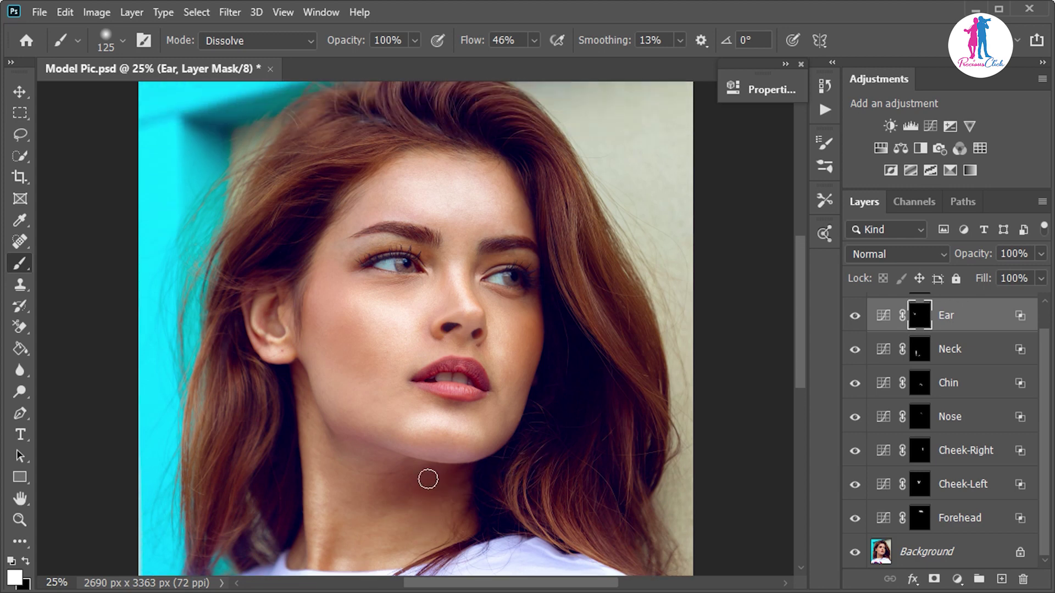
{"action": "scroll", "coordinate": [1044, 325], "scroll_direction": "up", "scroll_amount": 1}
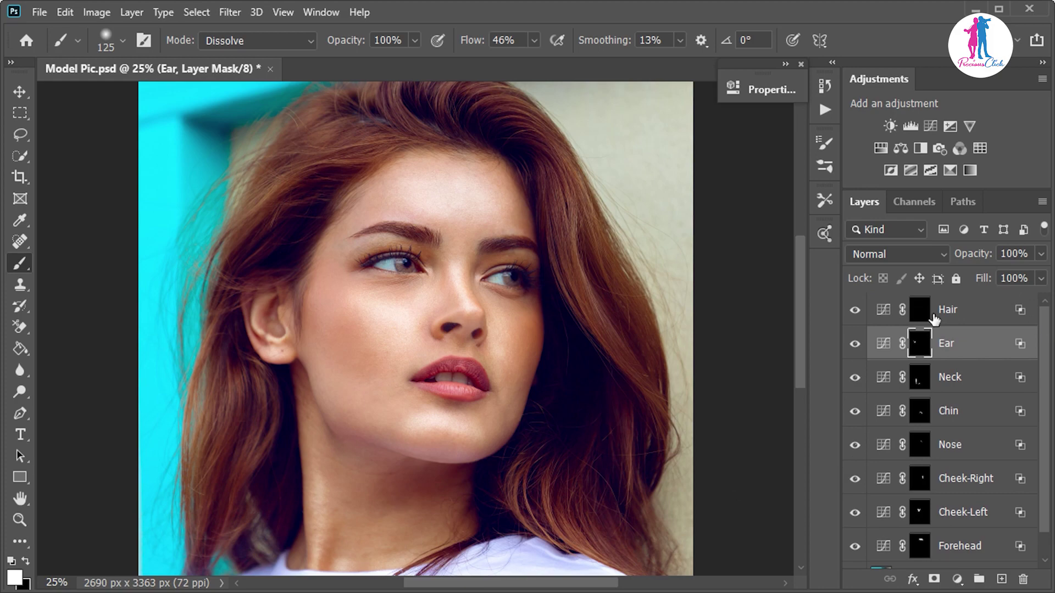
{"action": "left_click", "coordinate": [933, 318]}
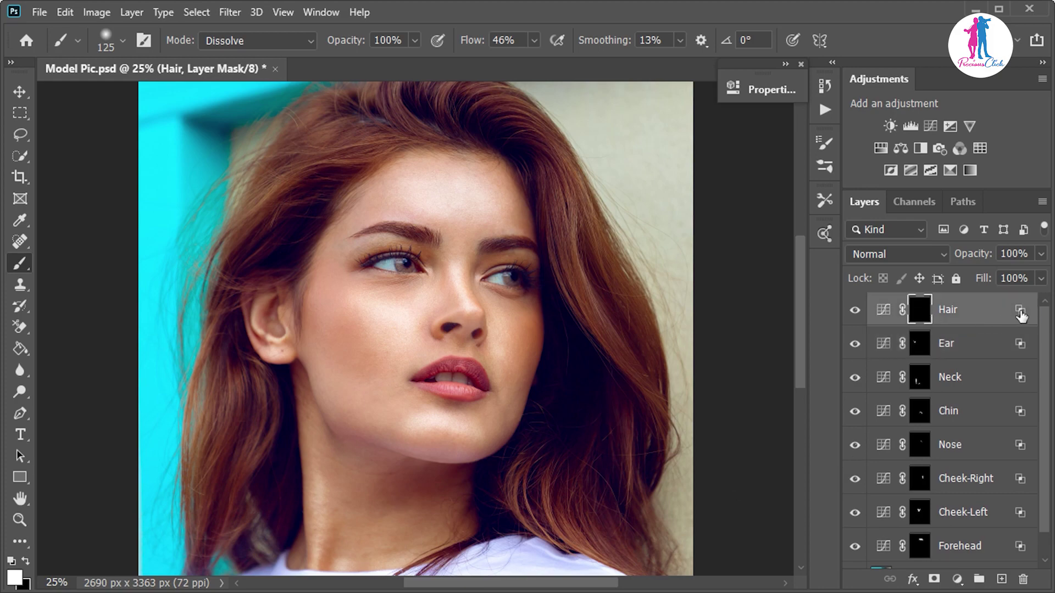
{"action": "double_click", "coordinate": [1021, 321]}
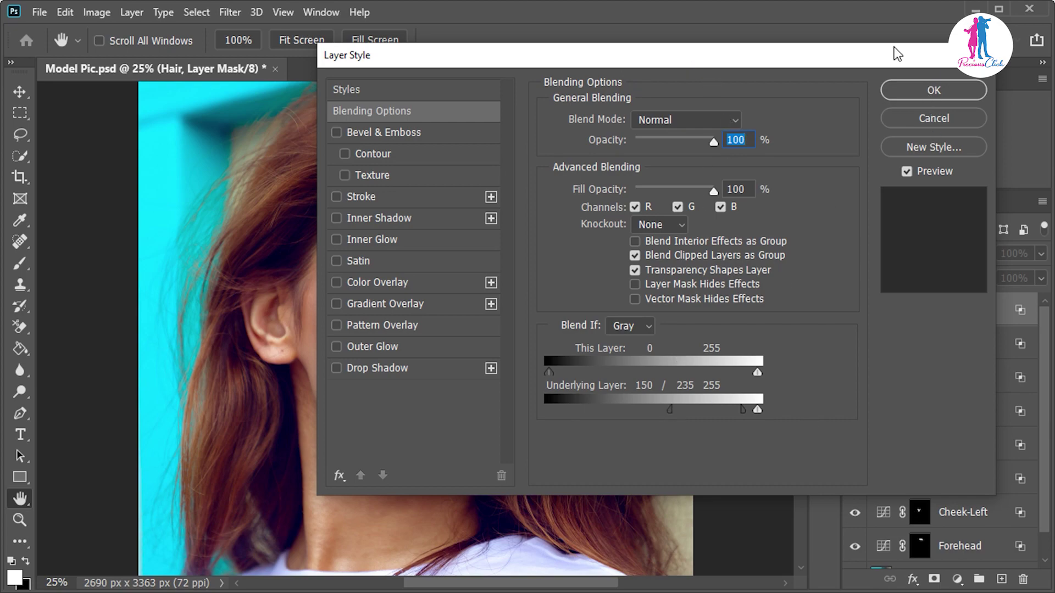
{"action": "left_click", "coordinate": [942, 118]}
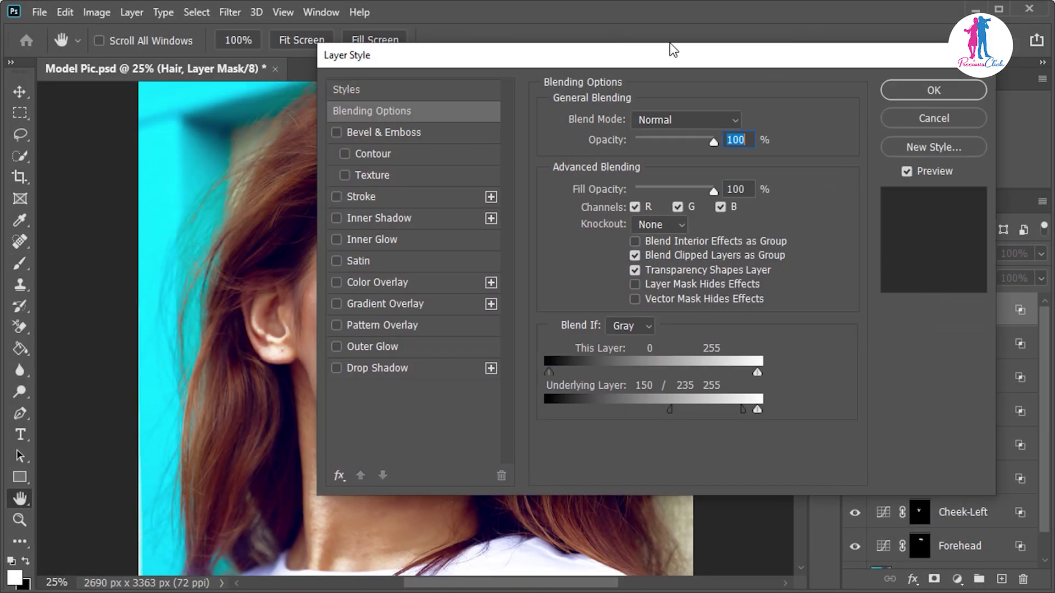
{"action": "left_click_drag", "start_coordinate": [825, 61], "coordinate": [932, 54]}
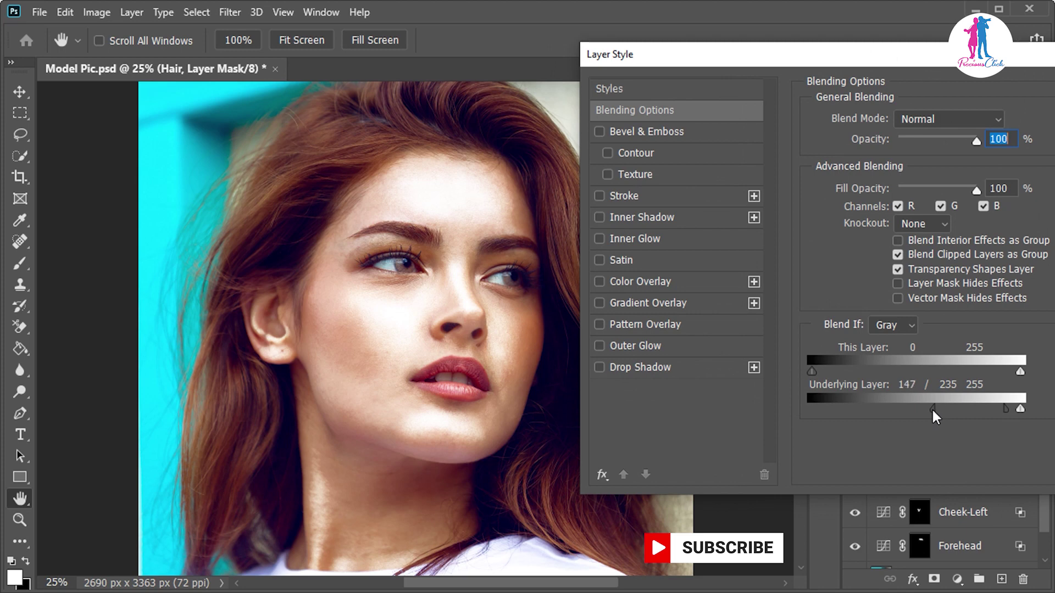
{"action": "left_click_drag", "start_coordinate": [931, 408], "coordinate": [832, 404]}
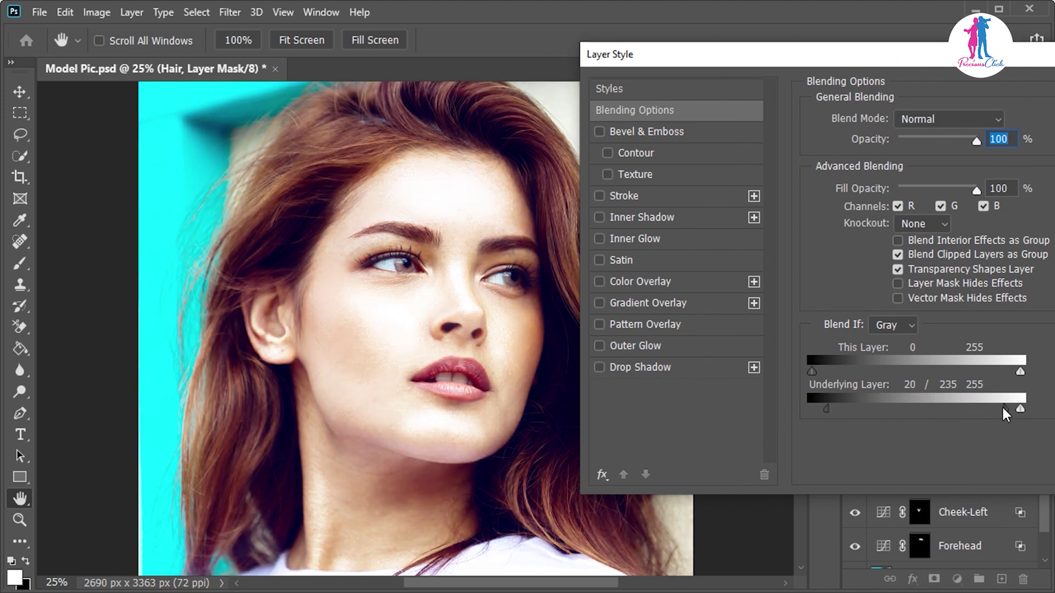
{"action": "left_click_drag", "start_coordinate": [1001, 408], "coordinate": [911, 415]}
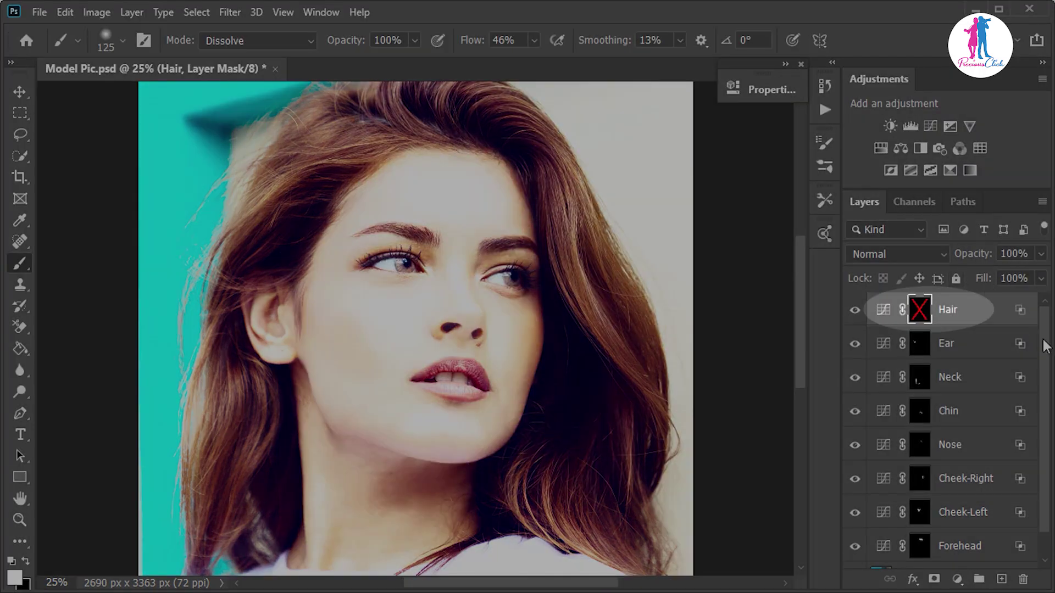
Re-enable the Hair layer's mask and paint white on it over the hair right of the face and at the crown with a size 500 brush
{"action": "left_click", "coordinate": [920, 310], "text": "shift"}
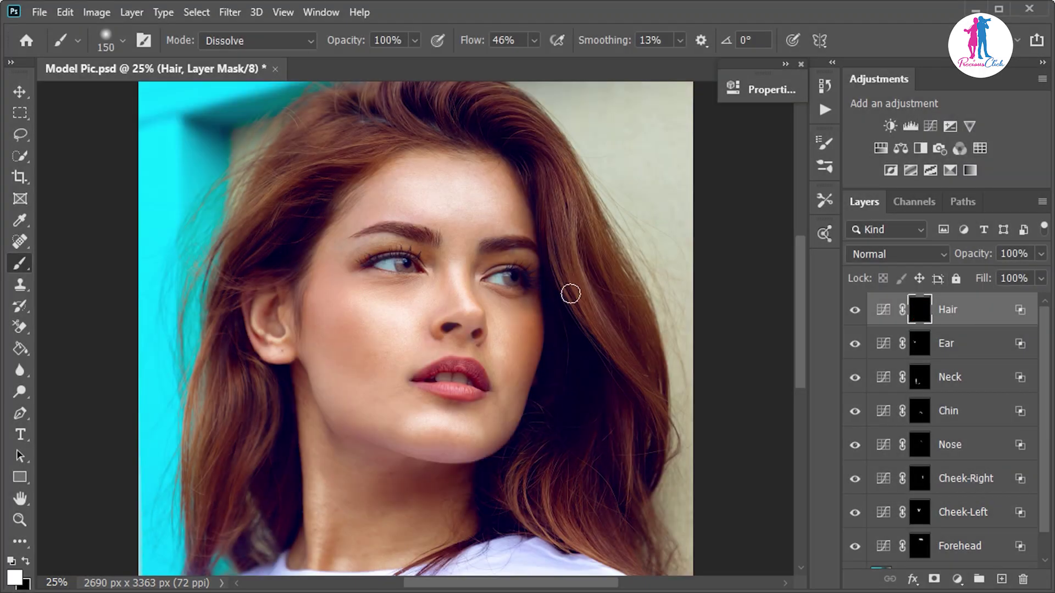
{"action": "key", "text": "bracketright"}
{"action": "key", "text": "bracketright"}
{"action": "key", "text": "bracketright"}
{"action": "key", "text": "bracketright"}
{"action": "key", "text": "bracketright"}
{"action": "key", "text": "bracketright"}
{"action": "scroll", "coordinate": [613, 384], "scroll_direction": "up", "scroll_amount": 2}
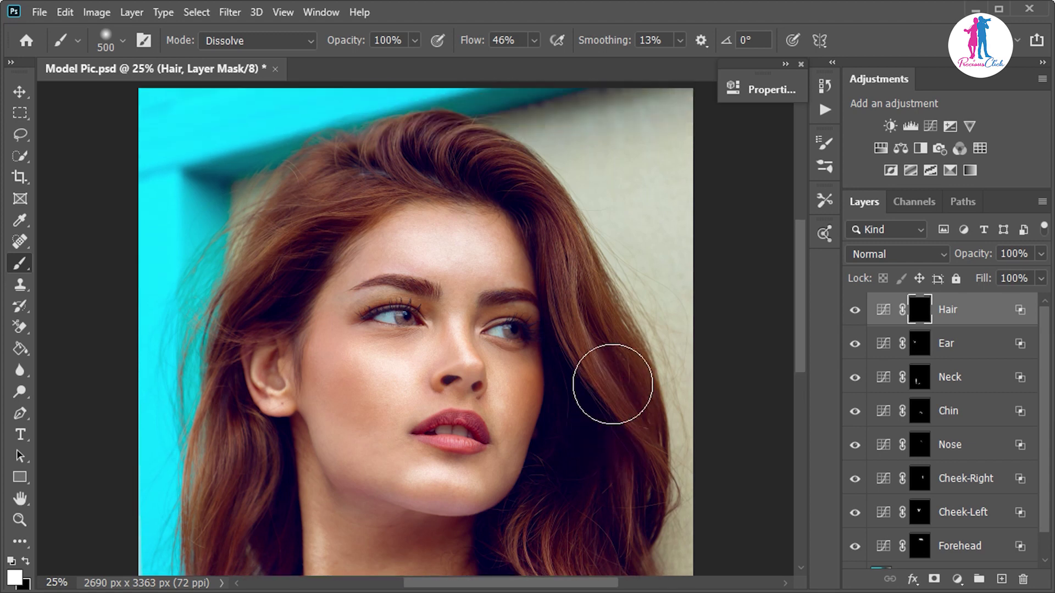
{"action": "scroll", "coordinate": [613, 385], "scroll_direction": "up", "scroll_amount": 1}
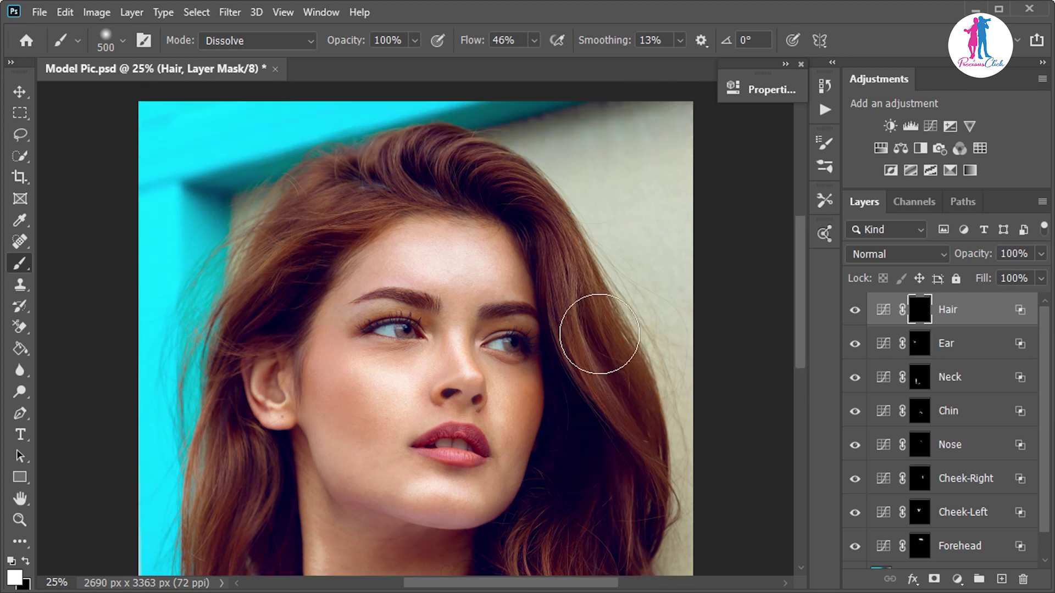
{"action": "mouse_move", "coordinate": [583, 310]}
{"action": "left_mouse_down"}
{"action": "mouse_move", "coordinate": [638, 404]}
{"action": "mouse_move", "coordinate": [632, 478]}
{"action": "mouse_move", "coordinate": [605, 379]}
{"action": "left_mouse_up"}
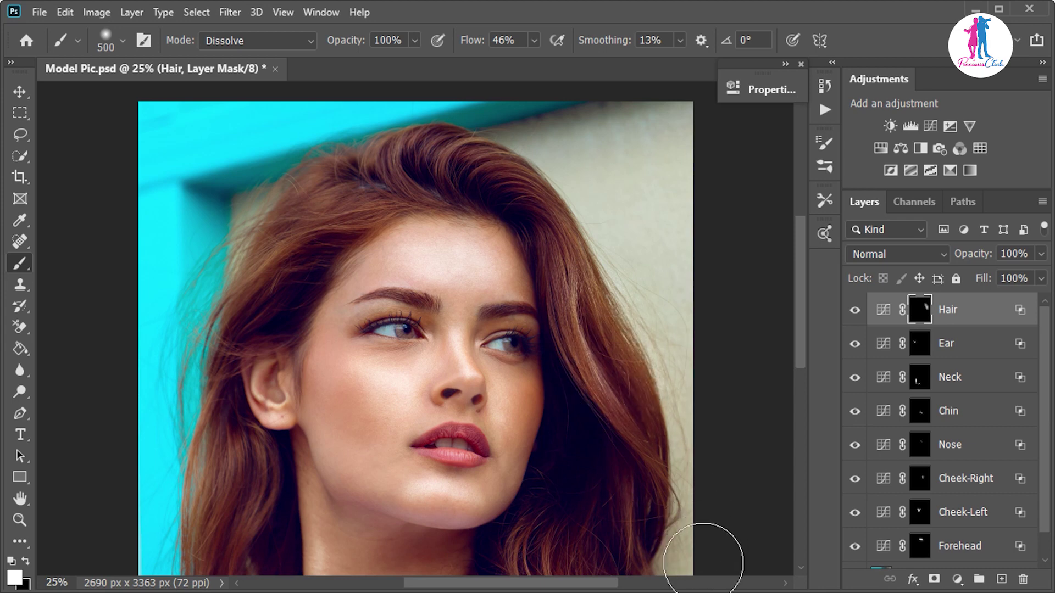
{"action": "left_click_drag", "start_coordinate": [538, 225], "coordinate": [488, 177]}
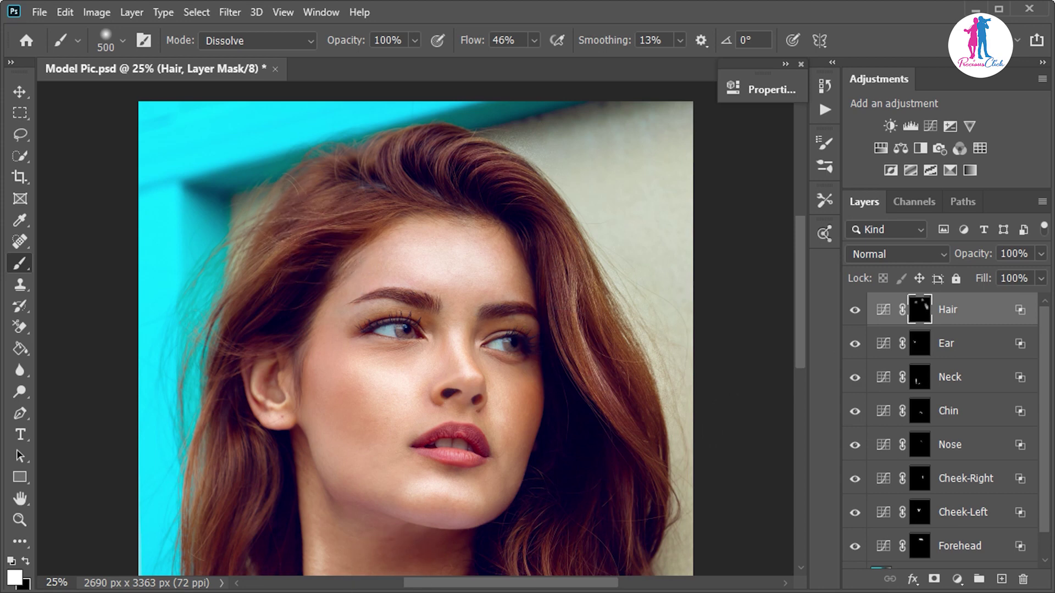
Paint white on the Hair layer's mask over the lower right hair and the hair left of the face
{"action": "scroll", "coordinate": [273, 523], "scroll_direction": "down", "scroll_amount": 3}
{"action": "scroll", "coordinate": [287, 520], "scroll_direction": "down", "scroll_amount": 2}
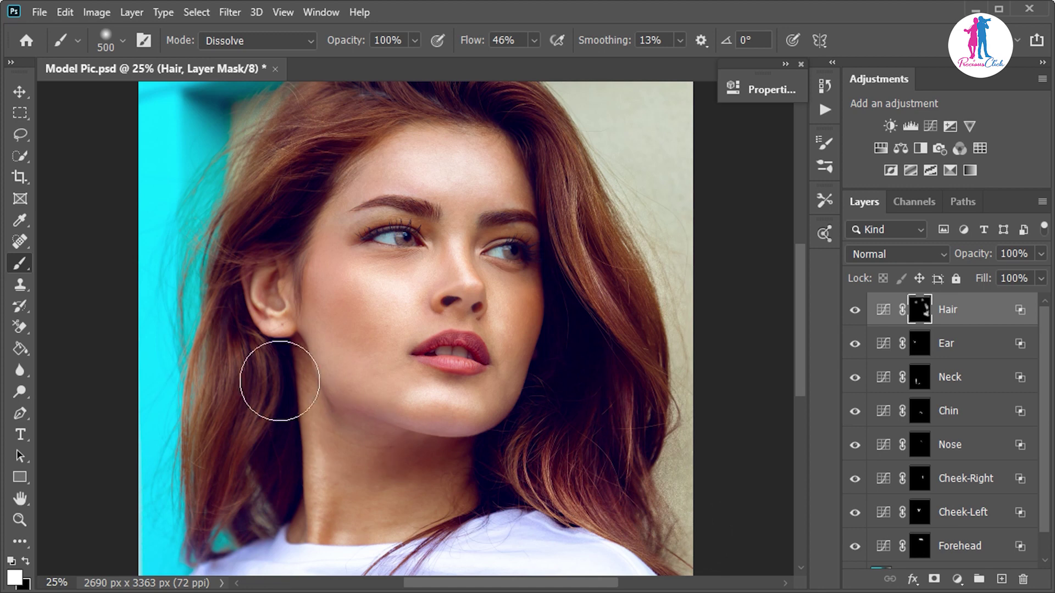
{"action": "left_click_drag", "start_coordinate": [216, 324], "coordinate": [236, 368]}
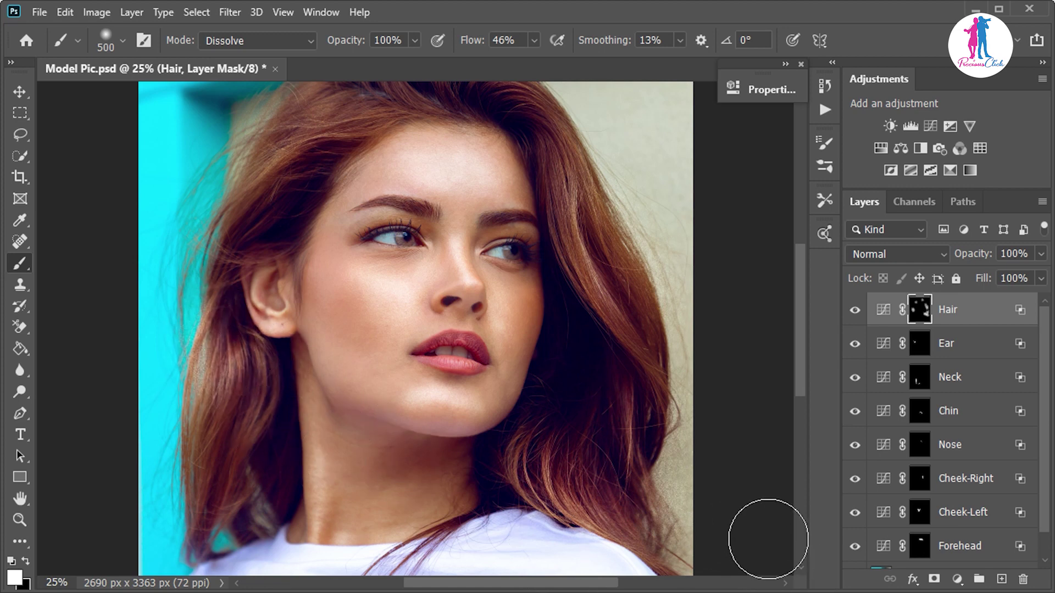
Group all the Curves layers from Forehead up to Hair
{"action": "scroll", "coordinate": [768, 540], "scroll_direction": "up", "scroll_amount": 2}
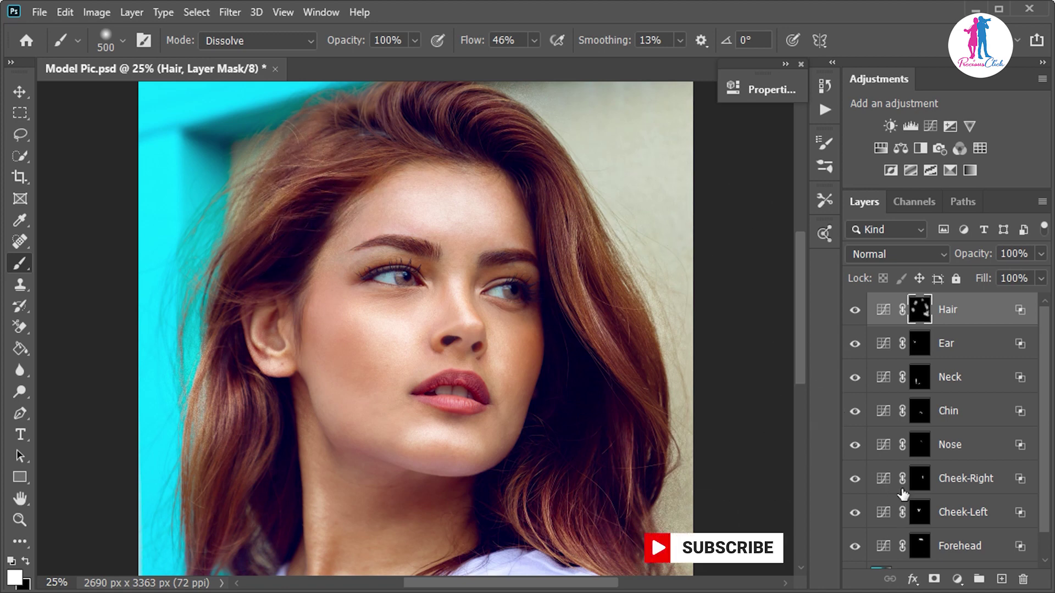
{"action": "left_click_drag", "start_coordinate": [1044, 413], "coordinate": [1047, 474]}
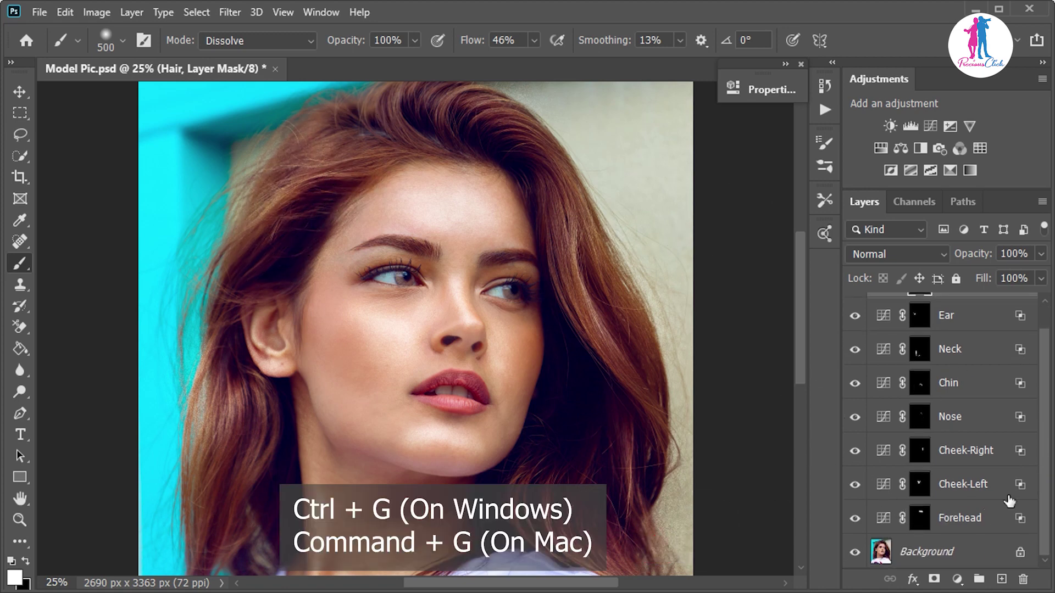
{"action": "left_click", "coordinate": [947, 519], "text": "ctrl"}
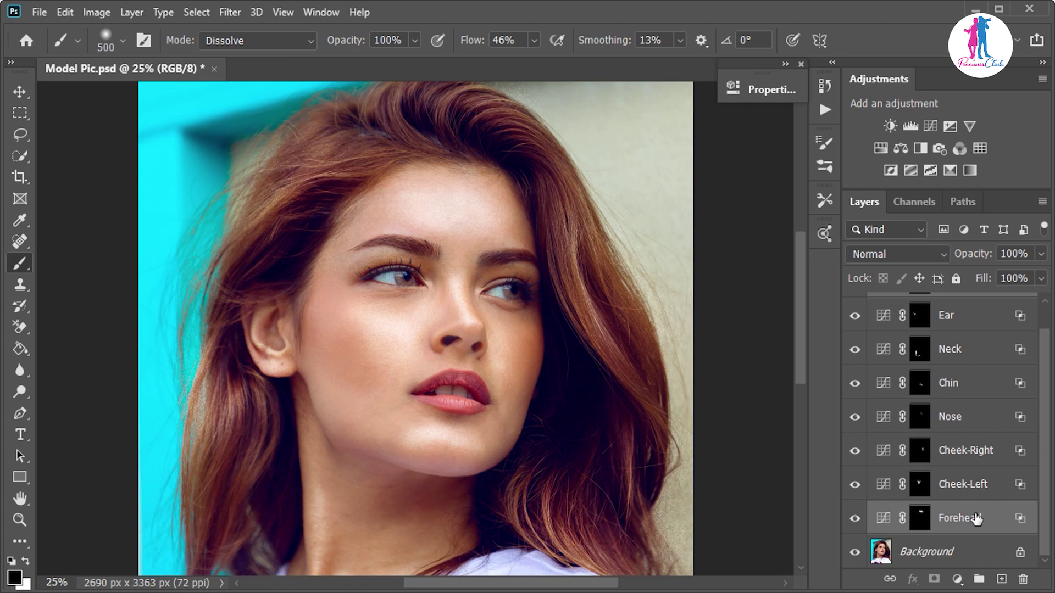
{"action": "left_click", "coordinate": [975, 519]}
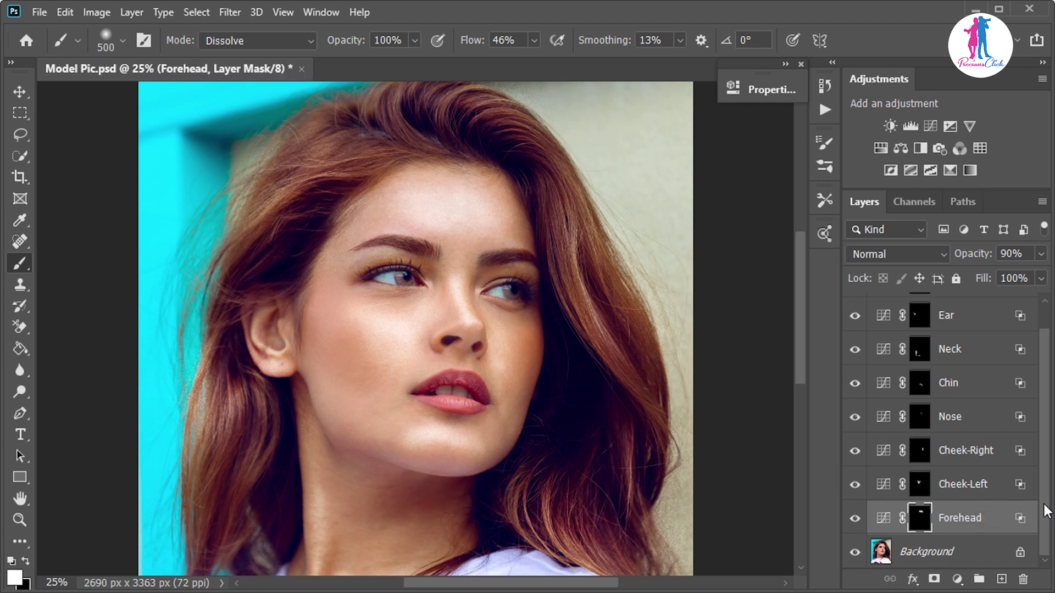
{"action": "left_click_drag", "start_coordinate": [1044, 510], "coordinate": [1026, 380]}
{"action": "left_click", "coordinate": [976, 314], "text": "shift"}
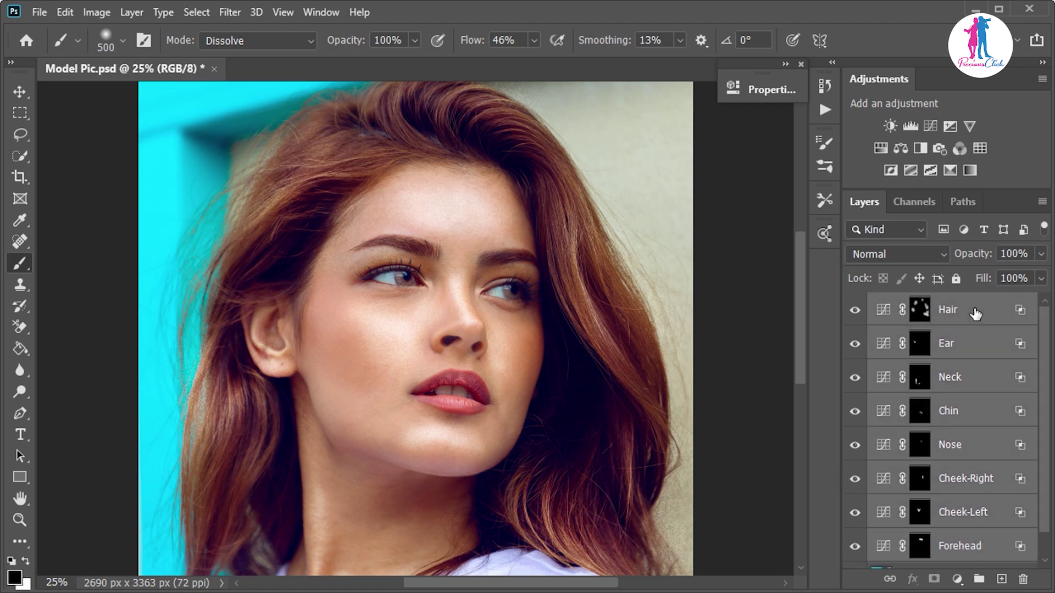
{"action": "key", "text": "ctrl+g"}
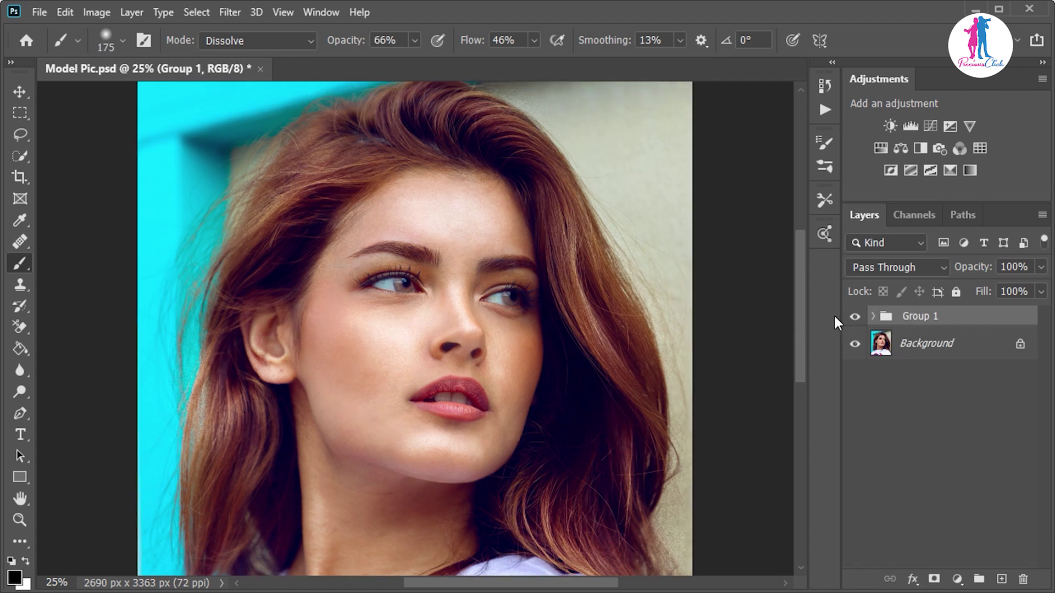
Toggle the visibility of Group 1 off and on to compare the portrait before and after the highlights
{"action": "left_click", "coordinate": [855, 318]}
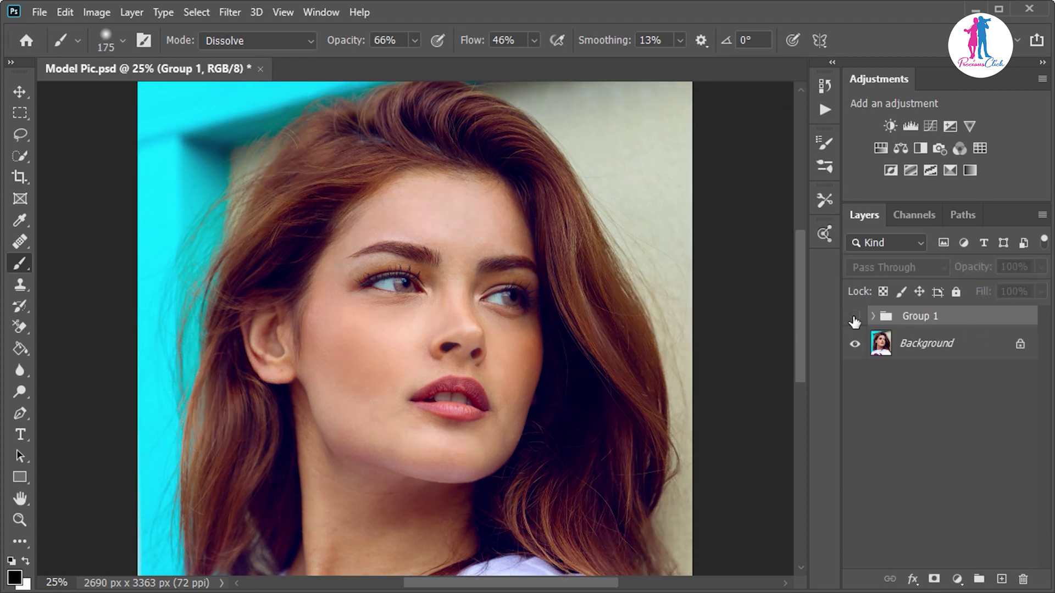
{"action": "left_click", "coordinate": [855, 318]}
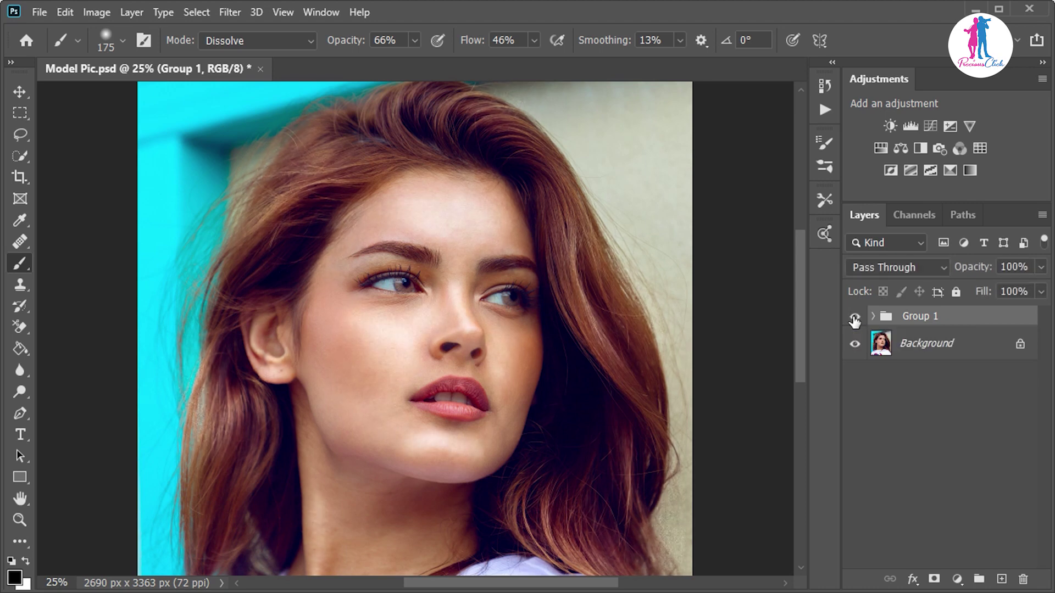
{"action": "left_click", "coordinate": [855, 318]}
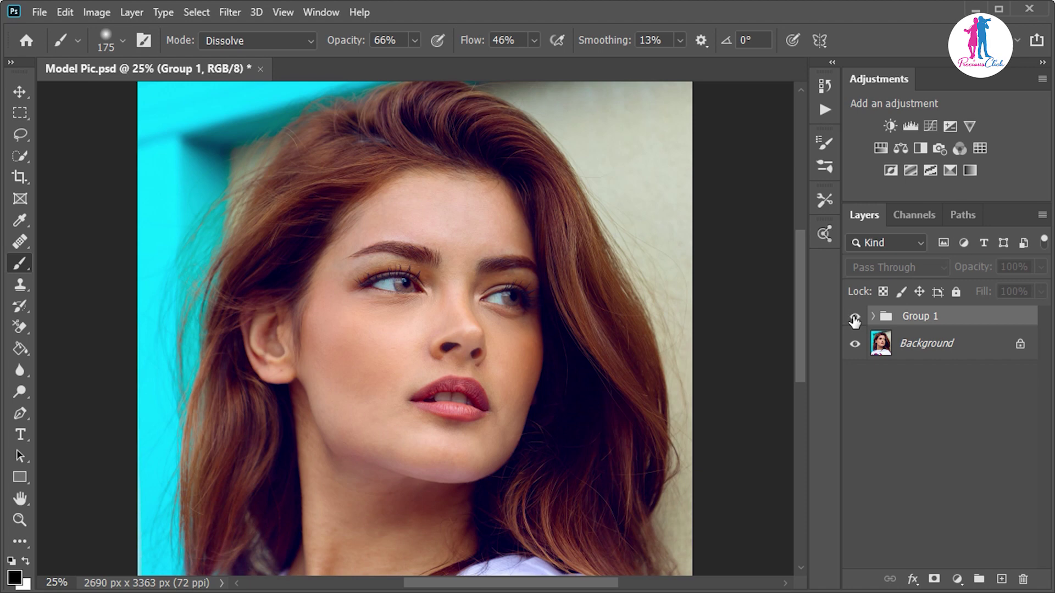
{"action": "left_click", "coordinate": [855, 319]}
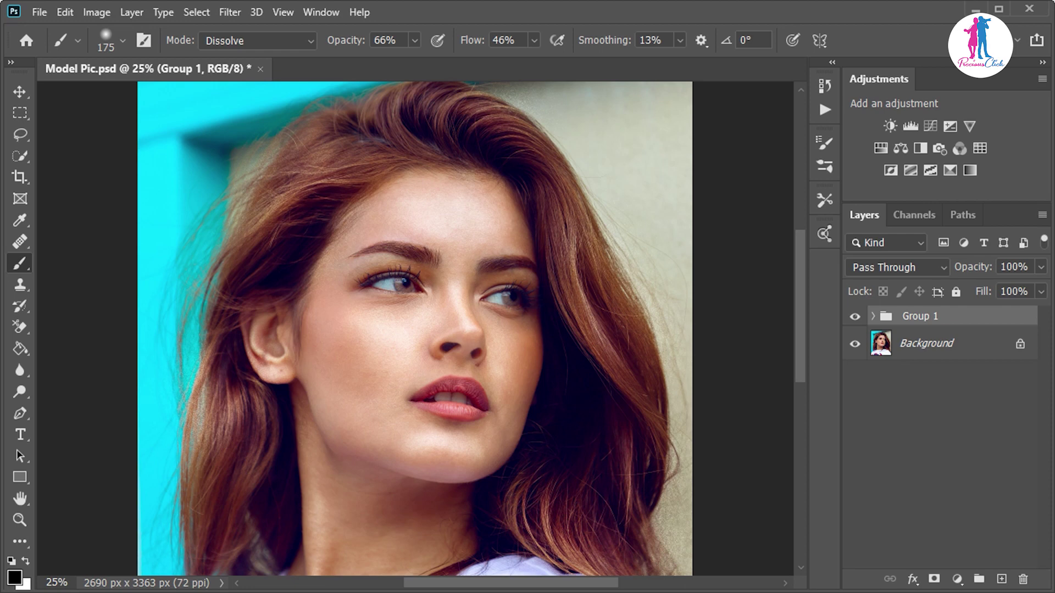
Add a Curves adjustment layer above Group 1 that darkens the midtones, and invert its mask to black
{"action": "left_click", "coordinate": [958, 578]}
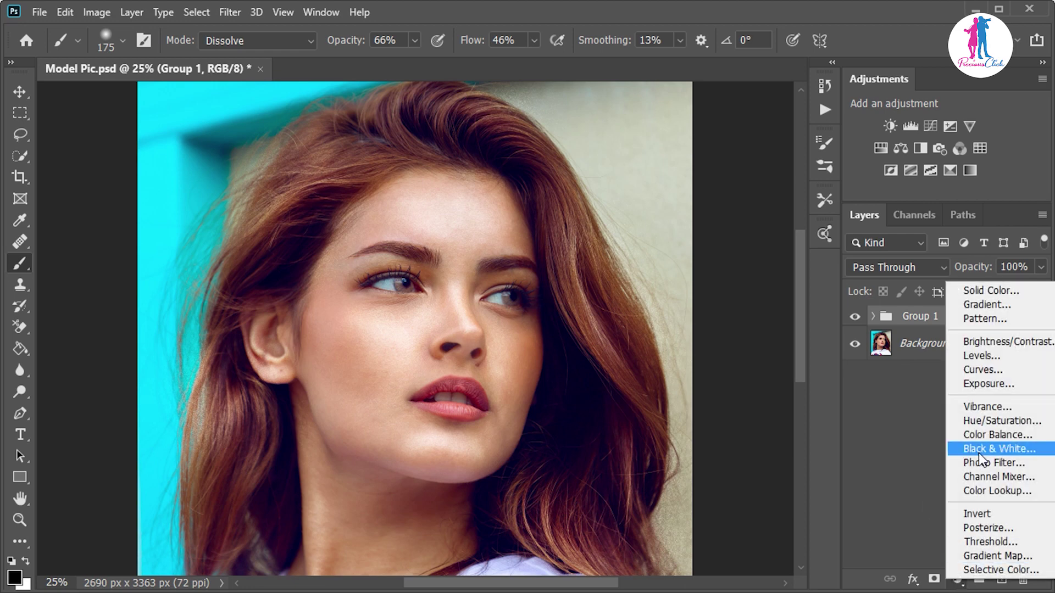
{"action": "left_click", "coordinate": [990, 369]}
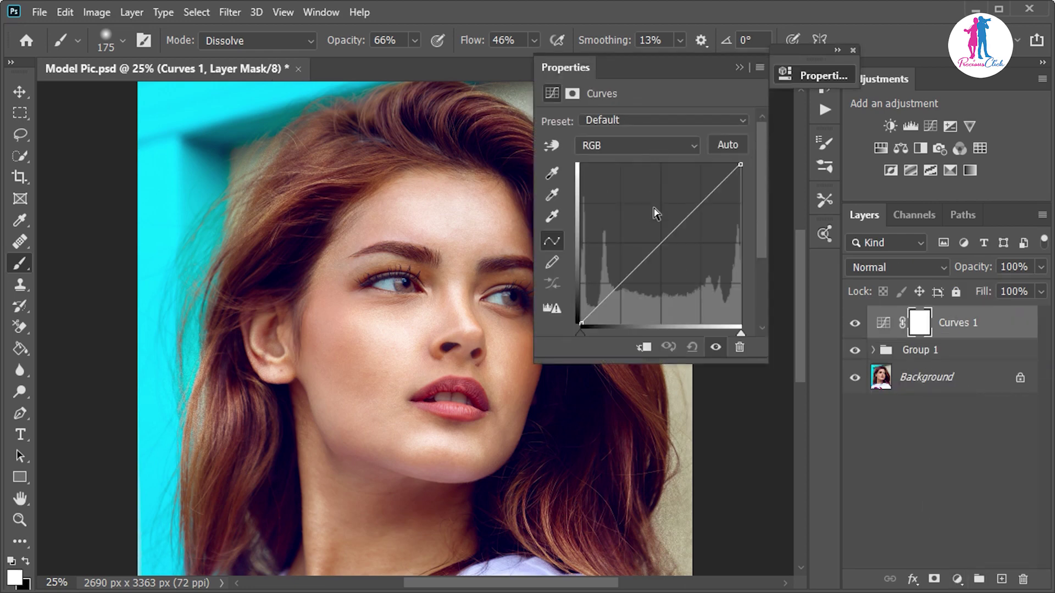
{"action": "left_click_drag", "start_coordinate": [664, 246], "coordinate": [674, 259]}
{"action": "left_click", "coordinate": [739, 67]}
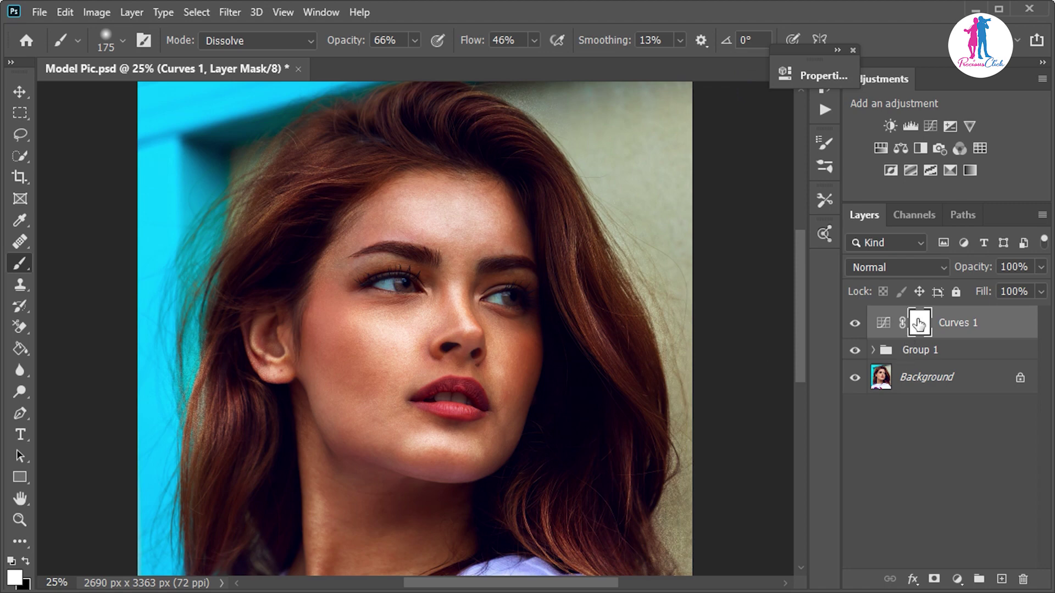
{"action": "key", "text": "ctrl+i"}
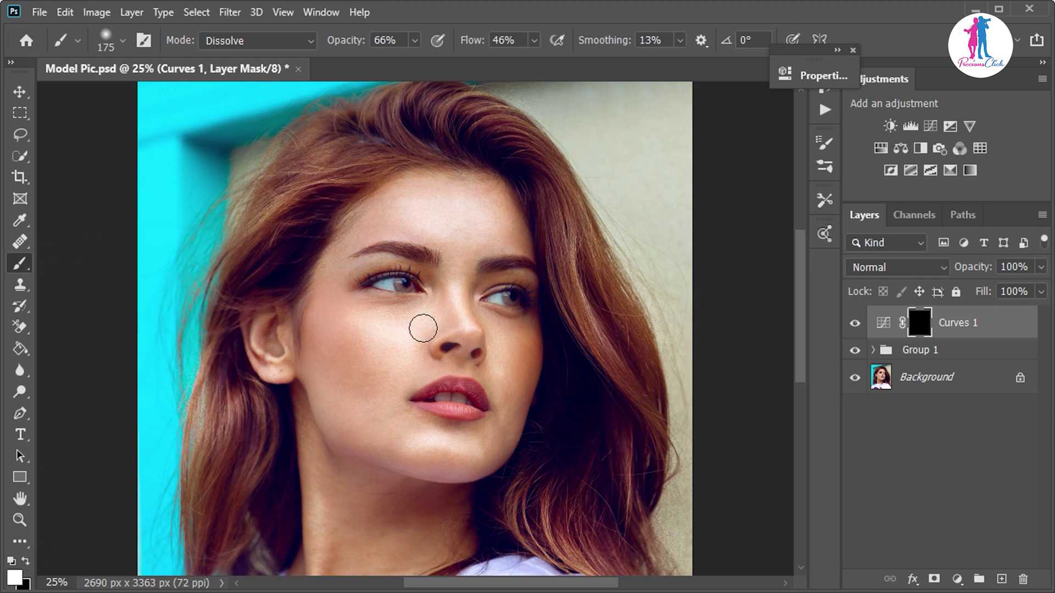
Paint white on the Curves 1 mask over both cheeks with a size 400 brush and set the layer's opacity to 60%
{"action": "key", "text": "bracketright"}
{"action": "key", "text": "bracketright"}
{"action": "key", "text": "bracketright"}
{"action": "key", "text": "bracketright"}
{"action": "left_click_drag", "start_coordinate": [331, 343], "coordinate": [368, 370]}
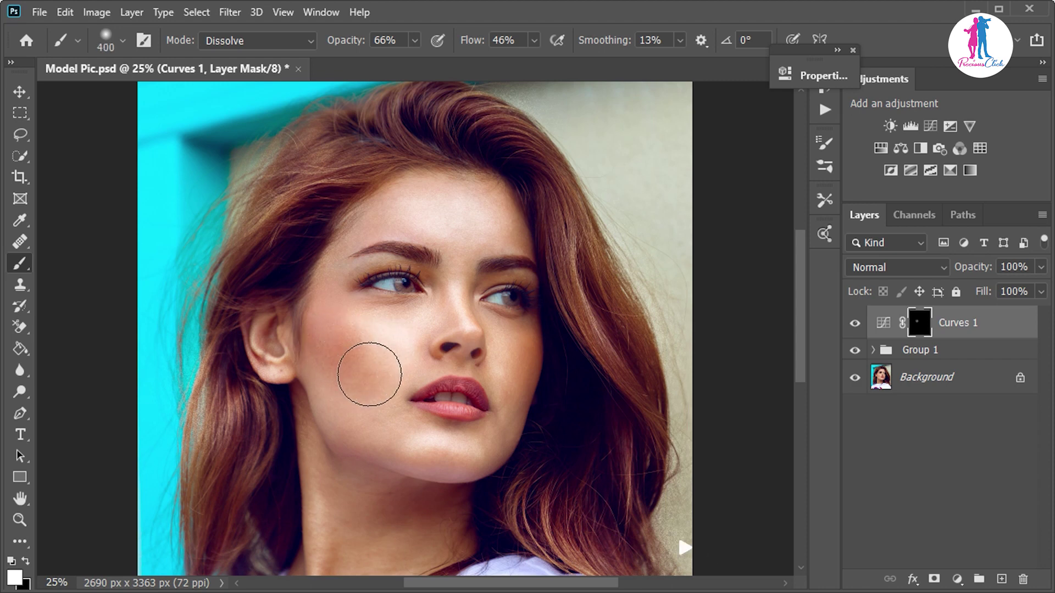
{"action": "left_click_drag", "start_coordinate": [537, 357], "coordinate": [532, 377]}
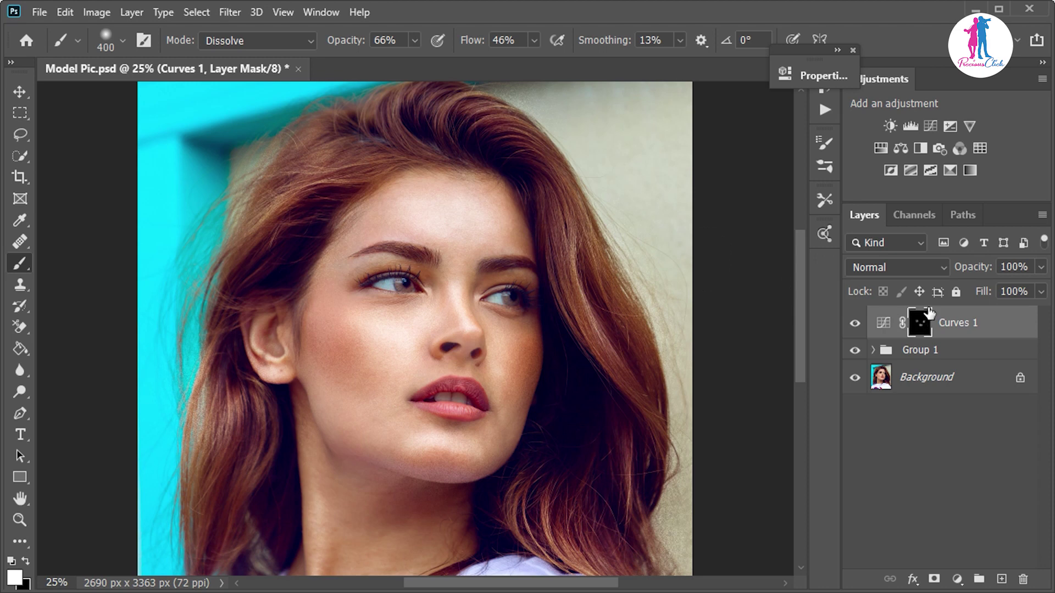
{"action": "left_click_drag", "start_coordinate": [972, 275], "coordinate": [943, 272]}
Paint white on the Curves 1 mask over the jawline, neck and hair with a size 175 brush
{"action": "key", "text": "bracketleft"}
{"action": "key", "text": "bracketleft"}
{"action": "key", "text": "bracketleft"}
{"action": "key", "text": "bracketleft"}
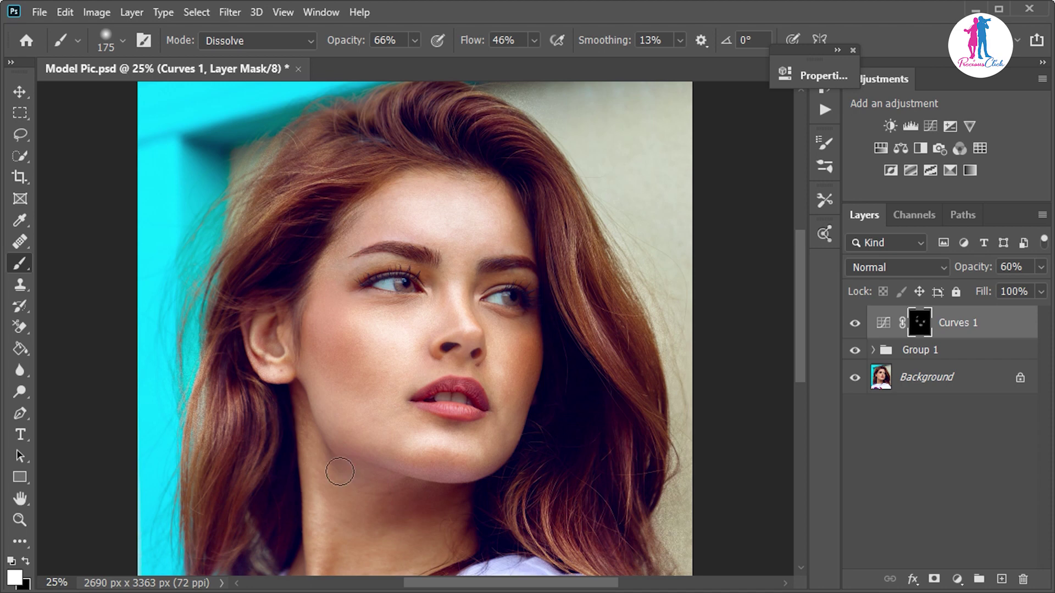
{"action": "scroll", "coordinate": [357, 484], "scroll_direction": "down", "scroll_amount": 2}
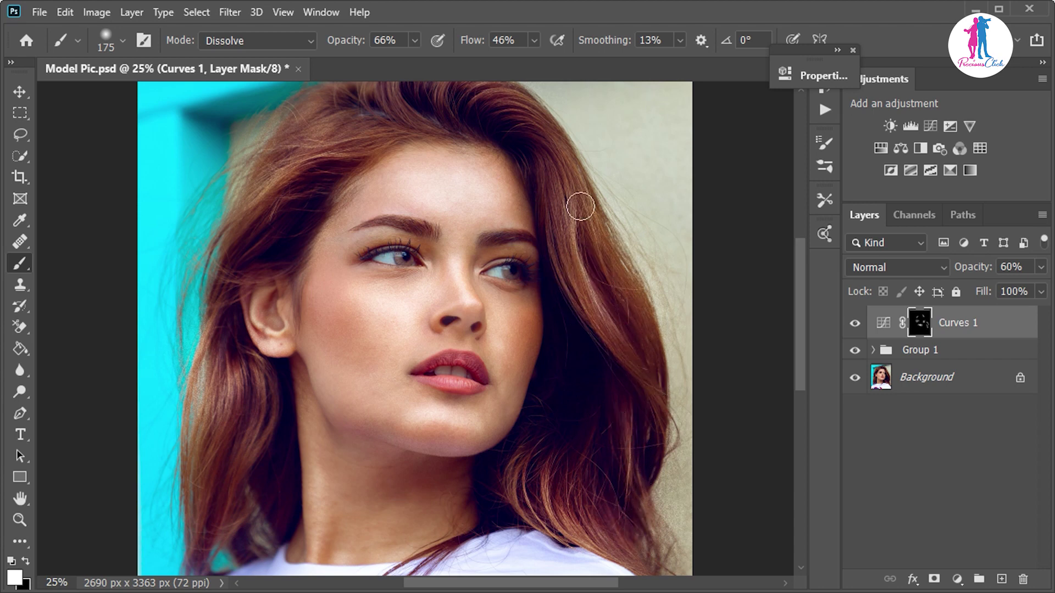
{"action": "scroll", "coordinate": [491, 277], "scroll_direction": "up", "scroll_amount": 2}
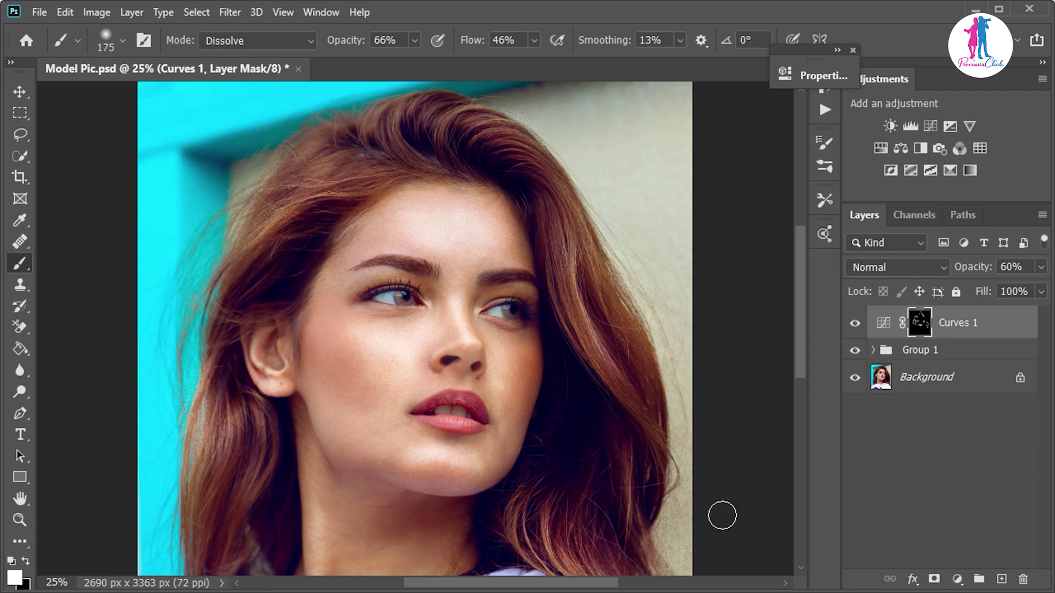
Toggle the visibility of Curves 1 off and on to compare the shading
{"action": "left_click", "coordinate": [855, 324]}
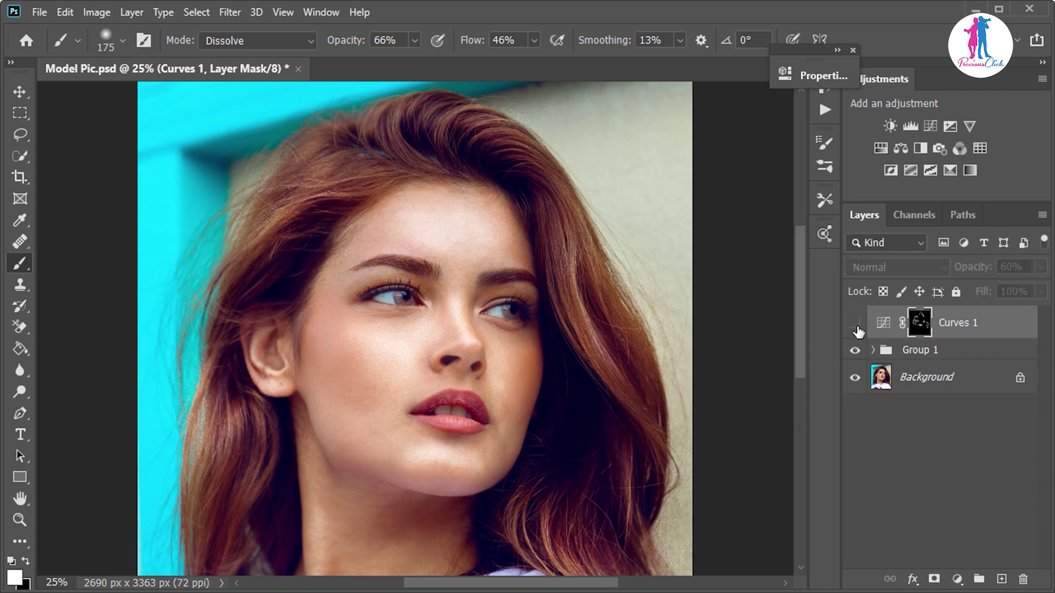
{"action": "left_click", "coordinate": [856, 324]}
{"action": "left_click", "coordinate": [855, 324]}
{"action": "left_click", "coordinate": [855, 324]}
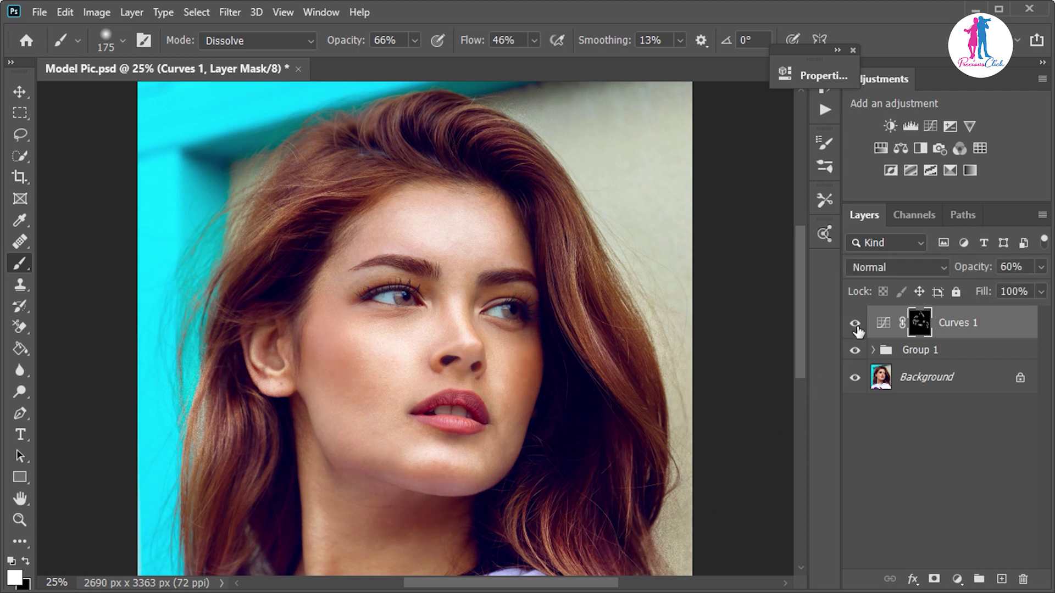
Add a Color Lookup adjustment layer using the Fuji F125 Kodak 2393 (by Adobe).cube LUT and set its opacity to 15%
{"action": "left_click", "coordinate": [955, 580]}
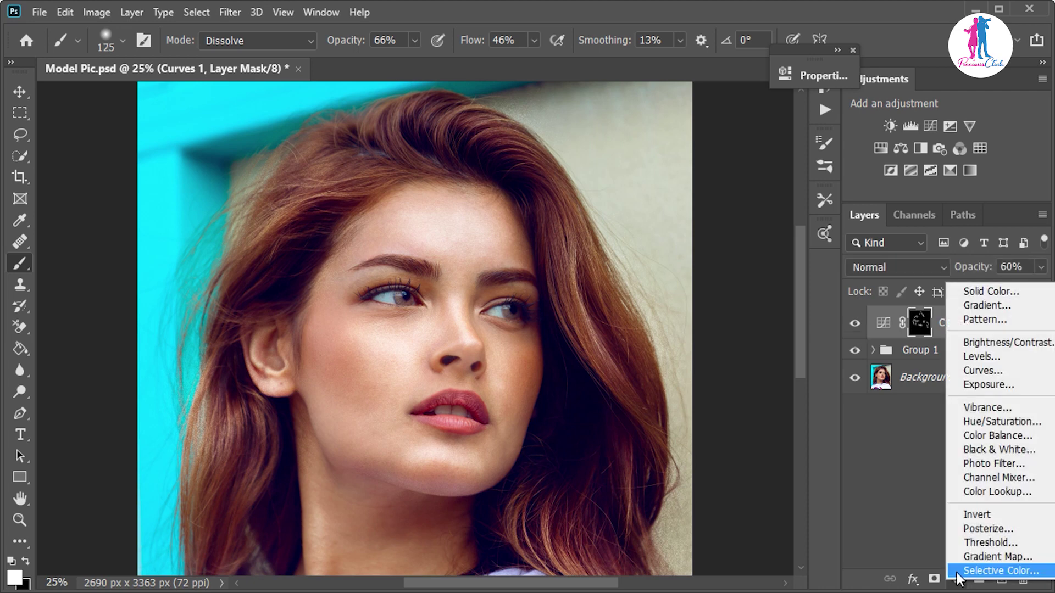
{"action": "left_click", "coordinate": [985, 491]}
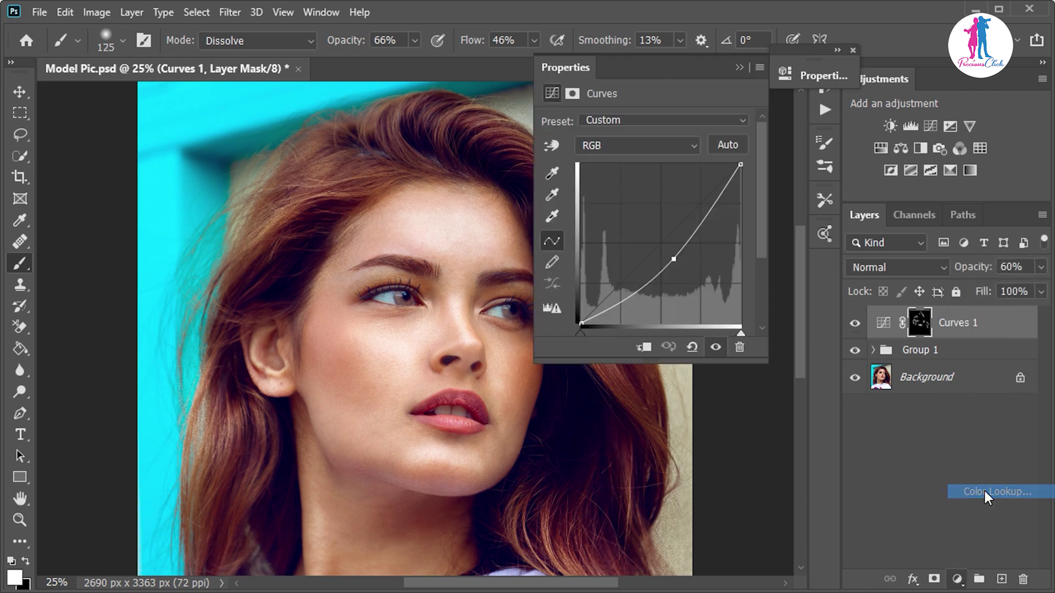
{"action": "left_click", "coordinate": [744, 124]}
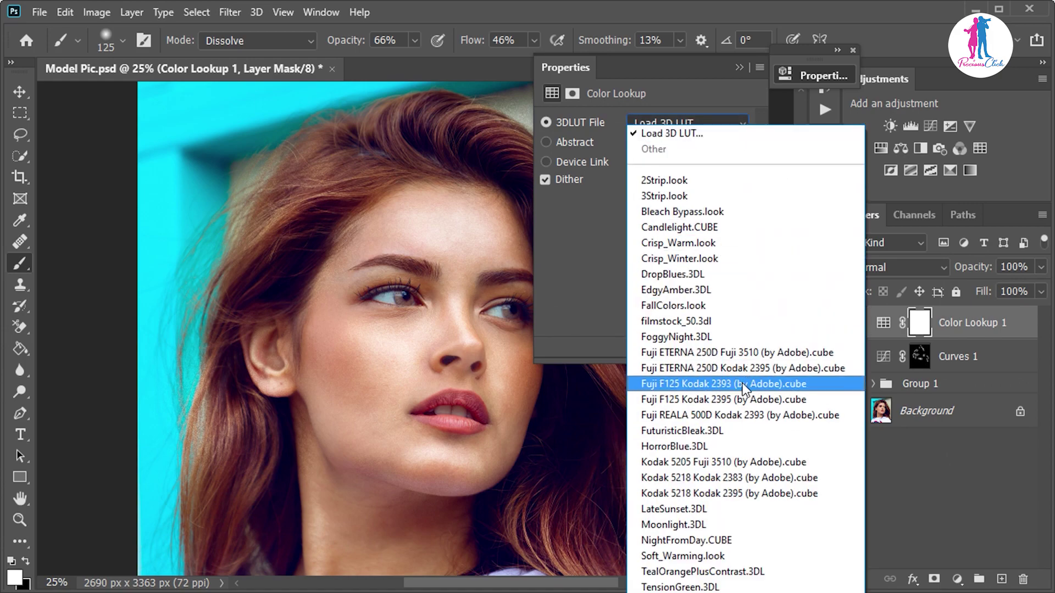
{"action": "left_click", "coordinate": [743, 383]}
{"action": "left_click_drag", "start_coordinate": [693, 68], "coordinate": [842, 121]}
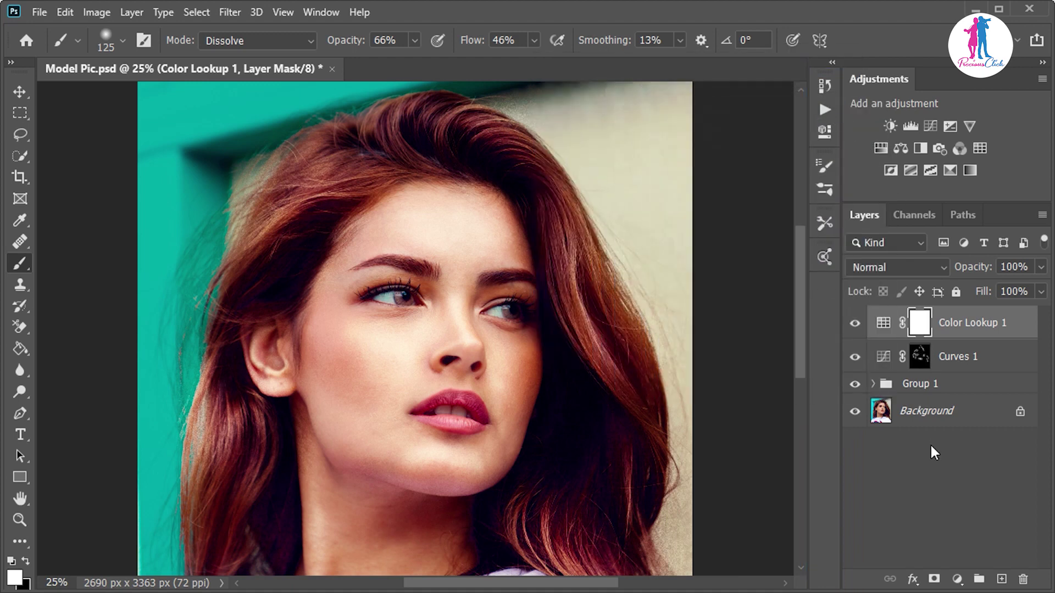
{"action": "left_click_drag", "start_coordinate": [978, 271], "coordinate": [909, 272]}
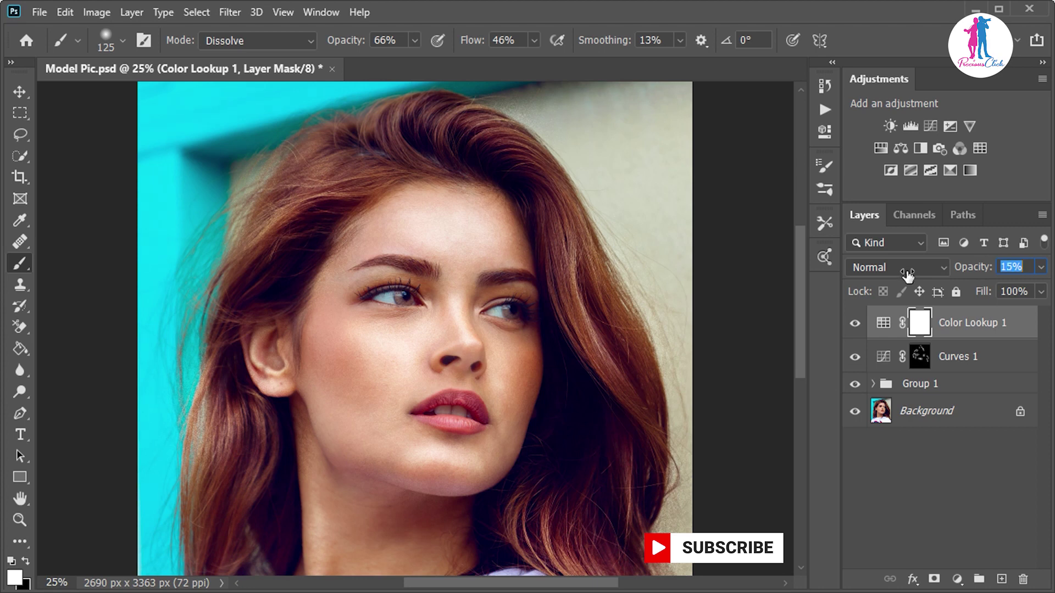
{"action": "left_click_drag", "start_coordinate": [908, 275], "coordinate": [904, 276]}
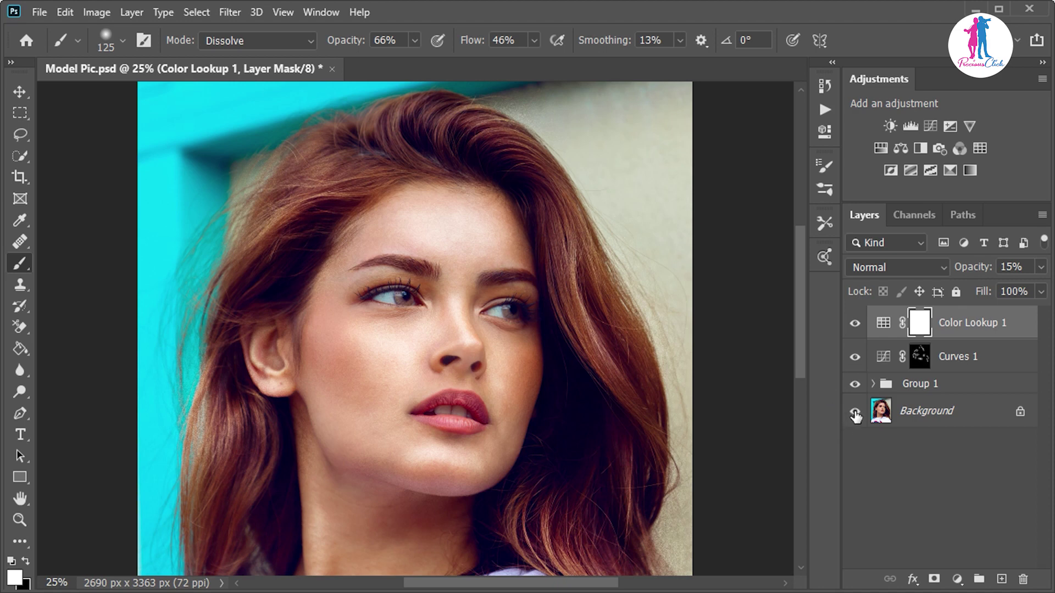
Toggle between showing only the Background and all layers to compare the portrait before and after
{"action": "left_click", "coordinate": [855, 413], "text": "alt"}
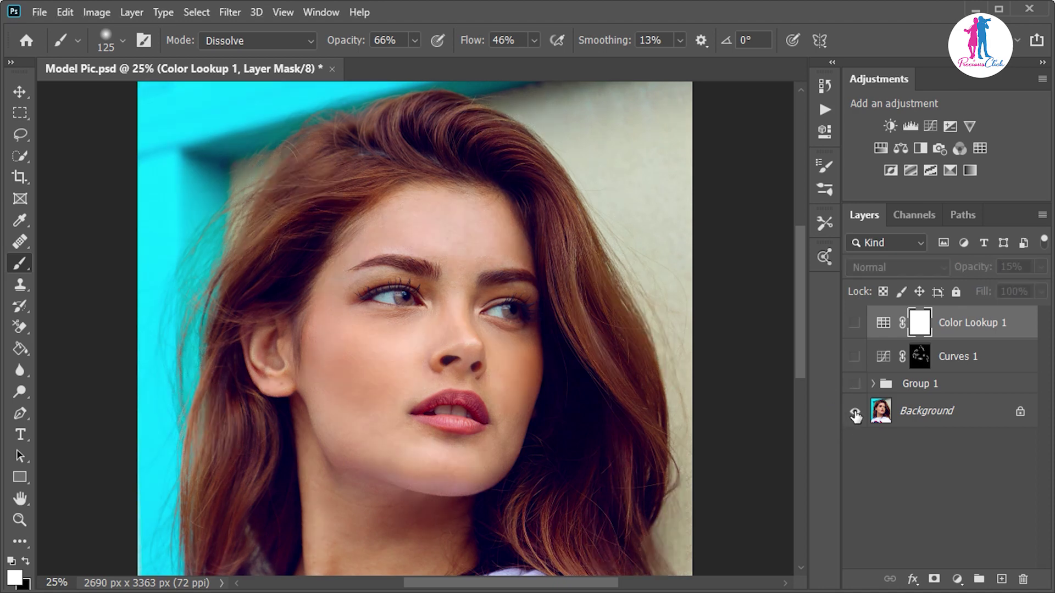
{"action": "left_click", "coordinate": [855, 413], "text": "alt"}
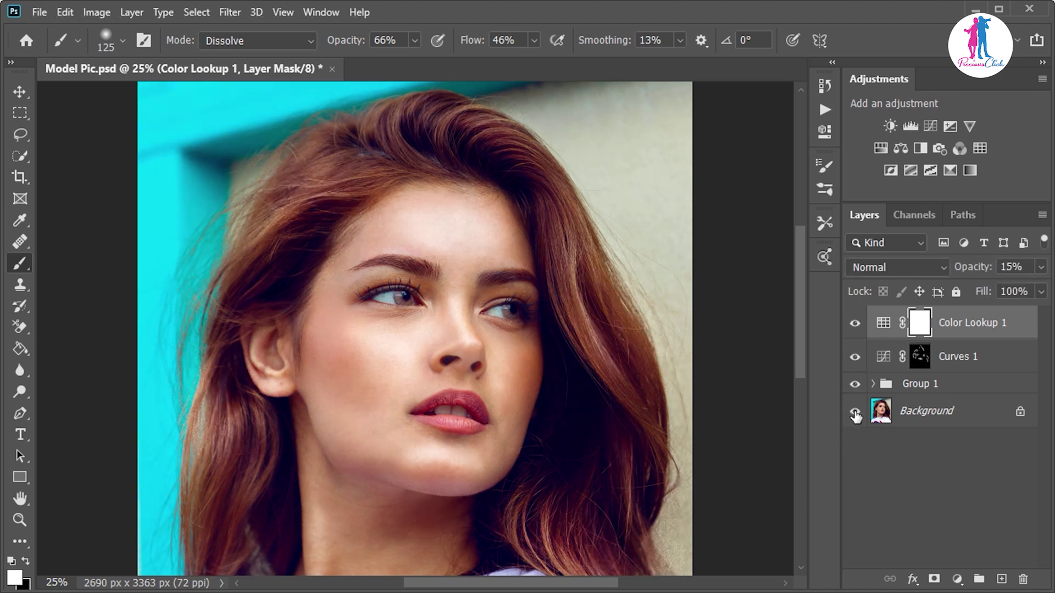
{"action": "left_click", "coordinate": [855, 414], "text": "alt"}
{"action": "left_click", "coordinate": [855, 413], "text": "alt"}
Stamp all visible layers into a new top layer and apply the High Pass filter to it with a small radius
{"action": "key", "text": "ctrl+shift+alt+e"}
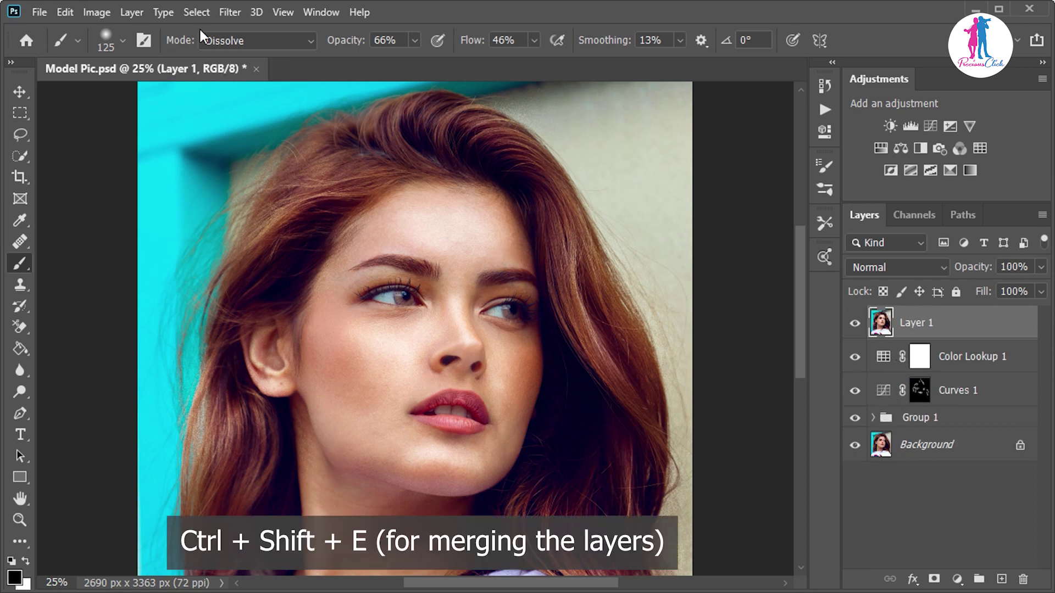
{"action": "left_click", "coordinate": [233, 12]}
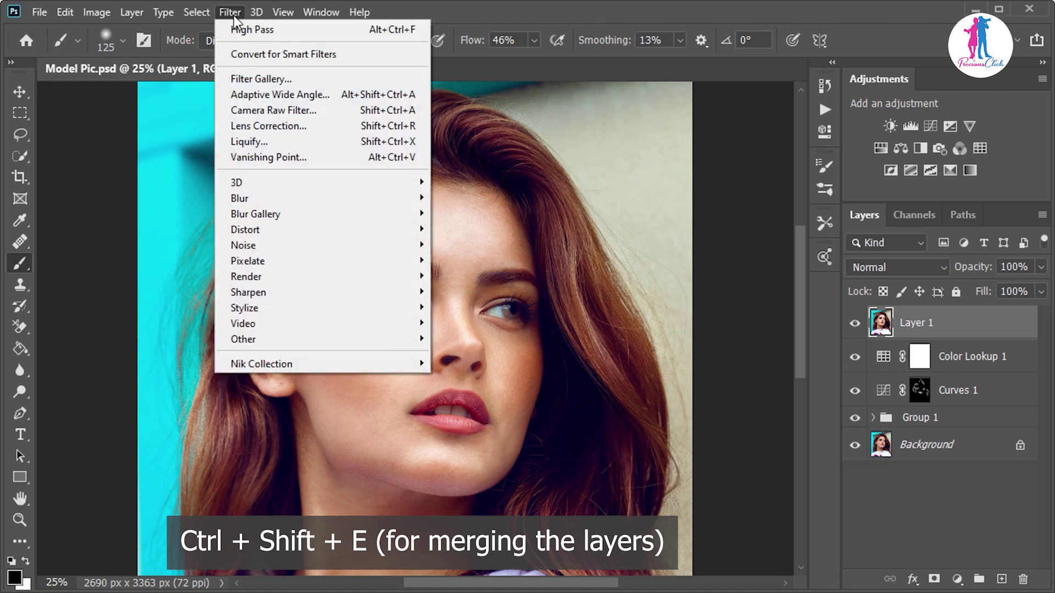
{"action": "mouse_move", "coordinate": [301, 338]}
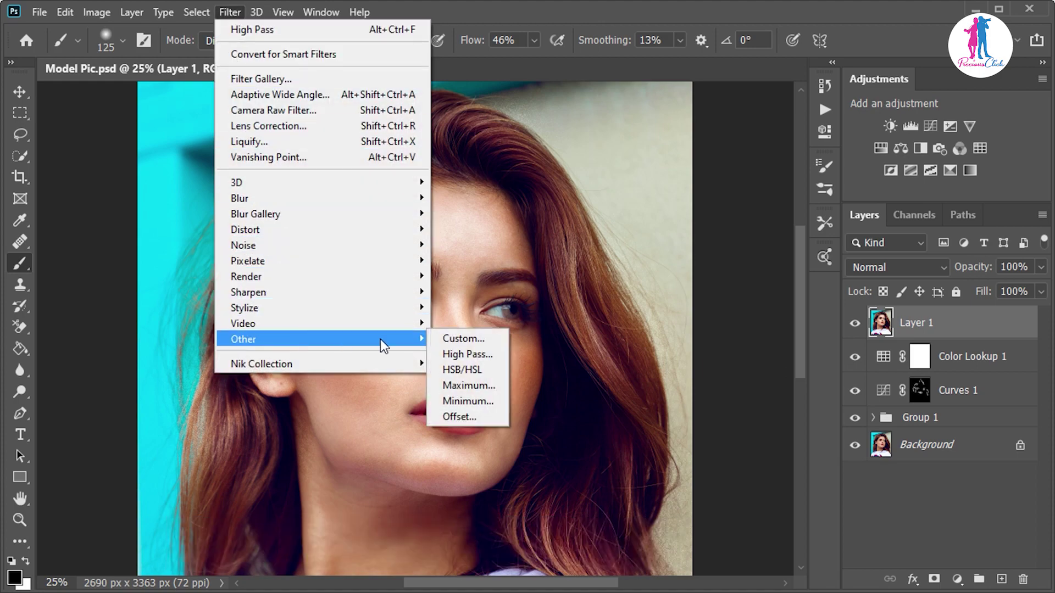
{"action": "left_click", "coordinate": [460, 355]}
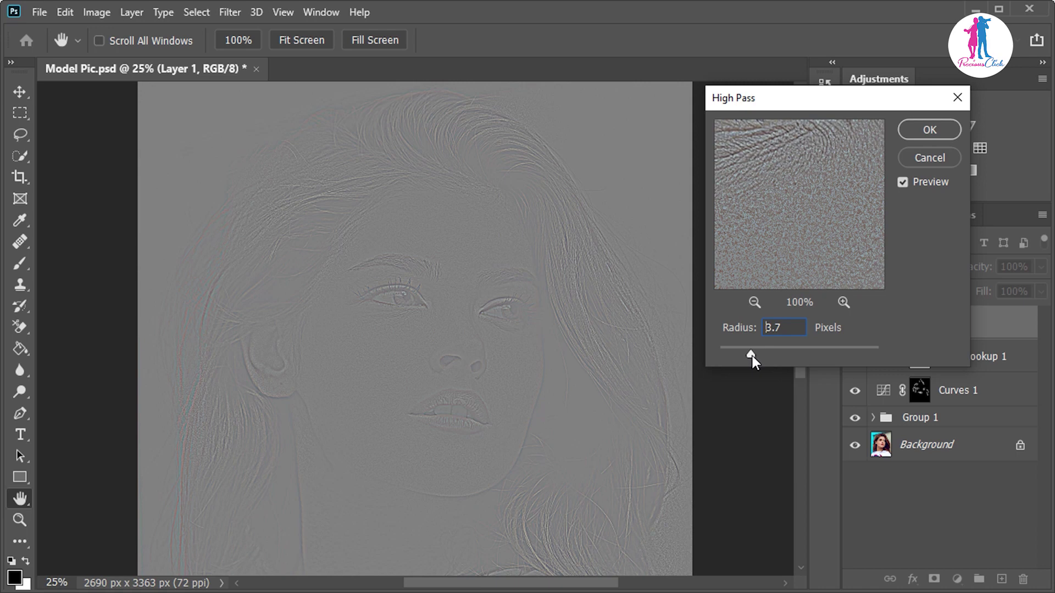
{"action": "left_click_drag", "start_coordinate": [749, 355], "coordinate": [748, 355]}
{"action": "left_click", "coordinate": [921, 131]}
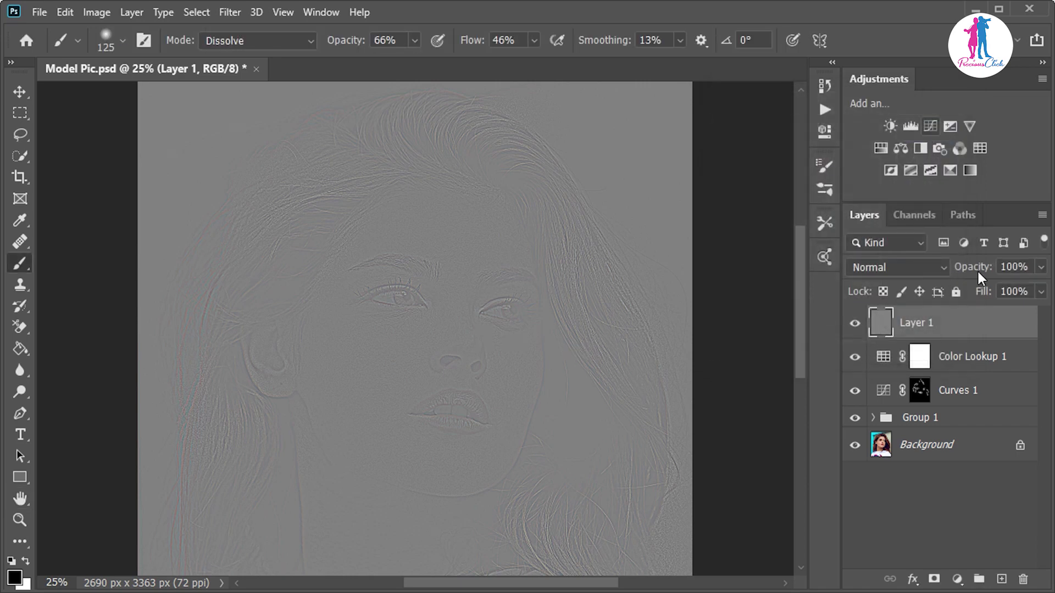
Set Layer 1's blend mode to Soft Light and add a black layer mask to it
{"action": "left_click", "coordinate": [940, 269]}
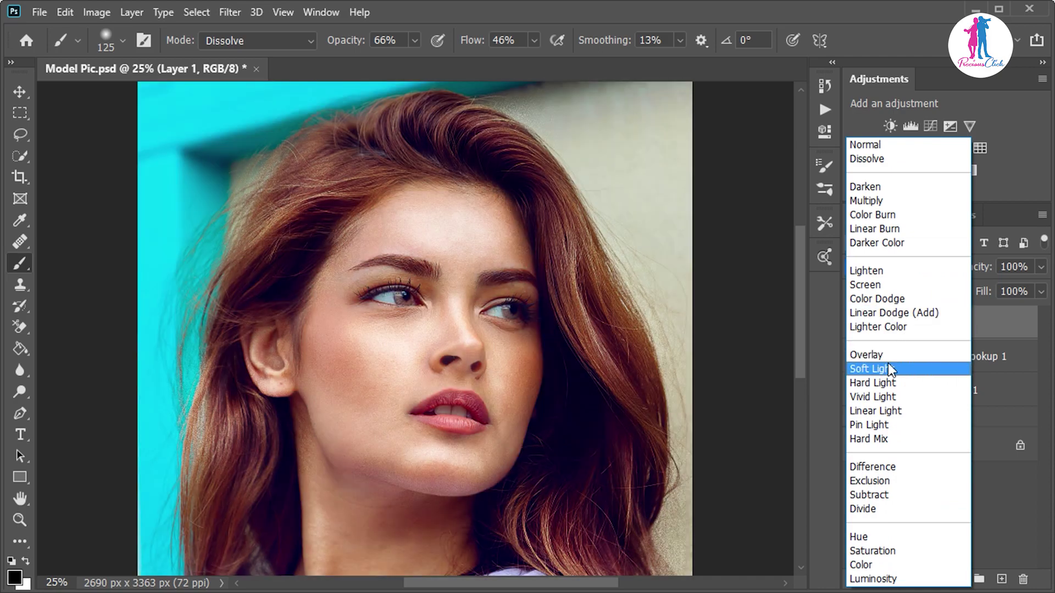
{"action": "left_click", "coordinate": [890, 369]}
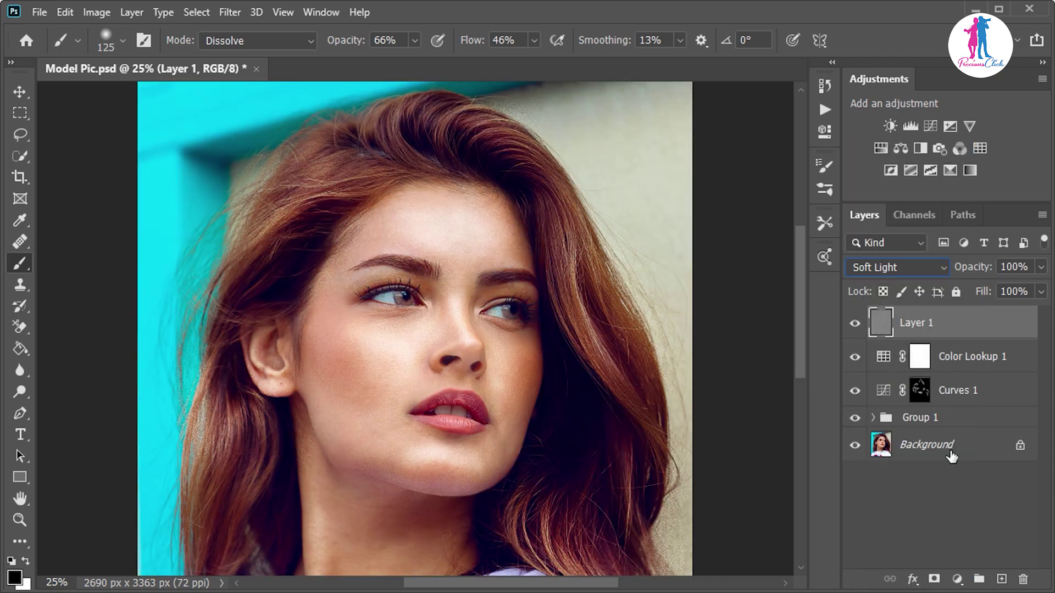
{"action": "left_click", "coordinate": [933, 580], "text": "alt"}
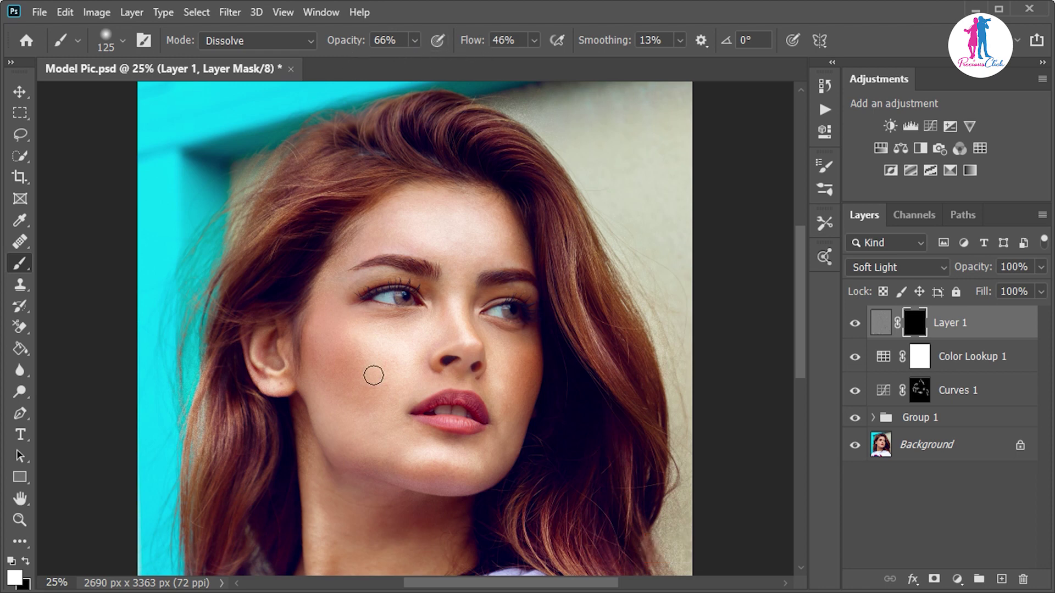
Paint white on Layer 1's mask over both eyes with a size 200 brush, setting the brush opacity to 100%
{"action": "key", "text": "bracketright"}
{"action": "key", "text": "bracketright"}
{"action": "key", "text": "bracketright"}
{"action": "mouse_move", "coordinate": [433, 302]}
{"action": "left_mouse_down"}
{"action": "mouse_move", "coordinate": [379, 295]}
{"action": "mouse_move", "coordinate": [529, 316]}
{"action": "left_mouse_up"}
{"action": "left_click_drag", "start_coordinate": [343, 42], "coordinate": [380, 43]}
{"action": "left_click_drag", "start_coordinate": [399, 305], "coordinate": [418, 300]}
{"action": "mouse_move", "coordinate": [507, 313]}
{"action": "left_mouse_down"}
{"action": "mouse_move", "coordinate": [497, 306]}
{"action": "mouse_move", "coordinate": [518, 306]}
{"action": "left_mouse_up"}
Paint white on Layer 1's mask over the lips to sharpen them, reducing the brush size to 150
{"action": "scroll", "coordinate": [486, 438], "scroll_direction": "up", "scroll_amount": 2, "text": "alt"}
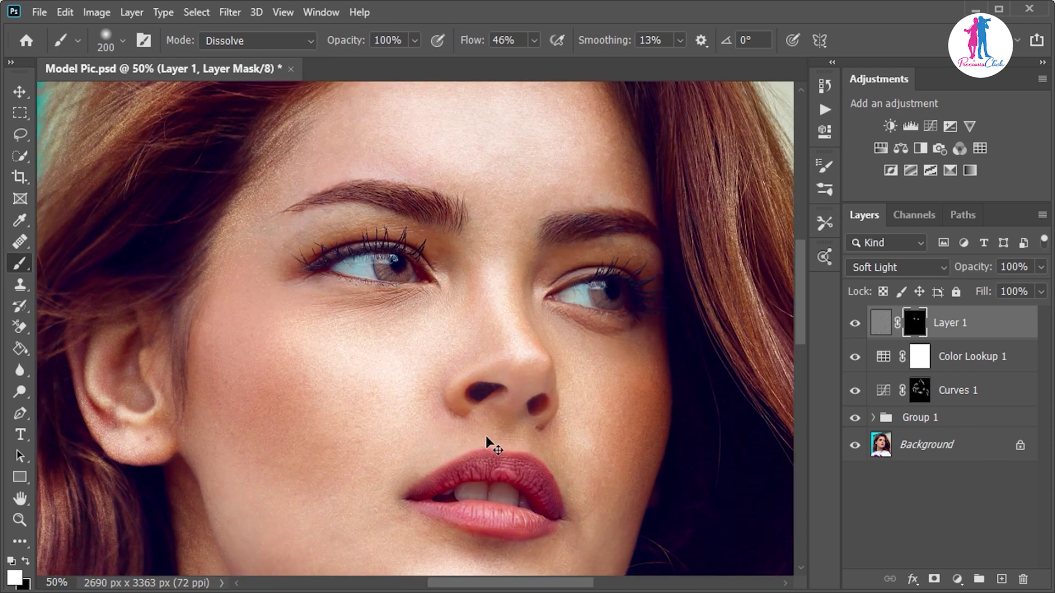
{"action": "scroll", "coordinate": [447, 431], "scroll_direction": "down", "scroll_amount": 1}
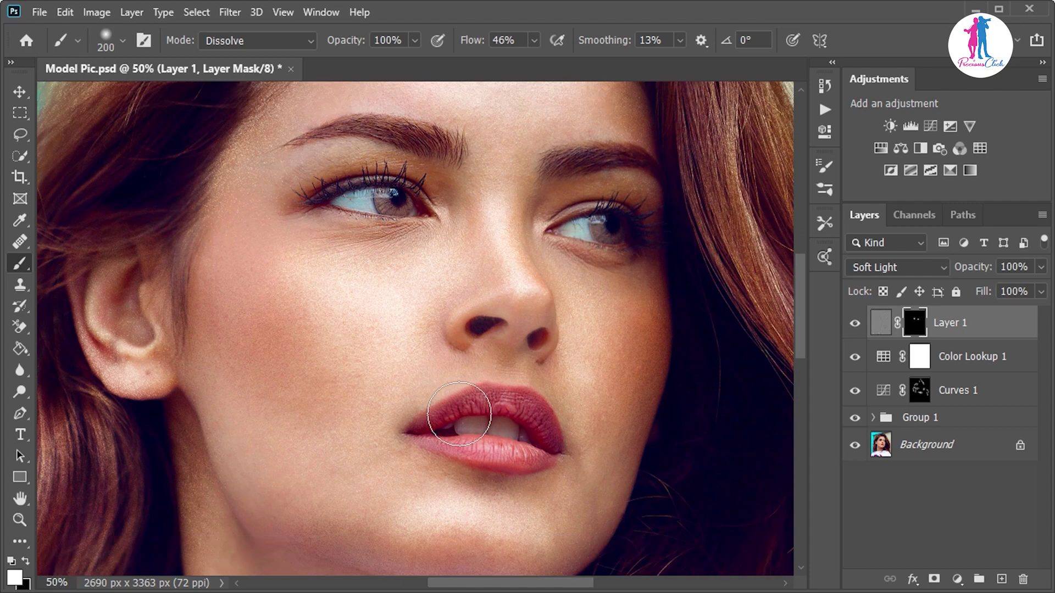
{"action": "scroll", "coordinate": [459, 413], "scroll_direction": "down", "scroll_amount": 1, "text": "alt"}
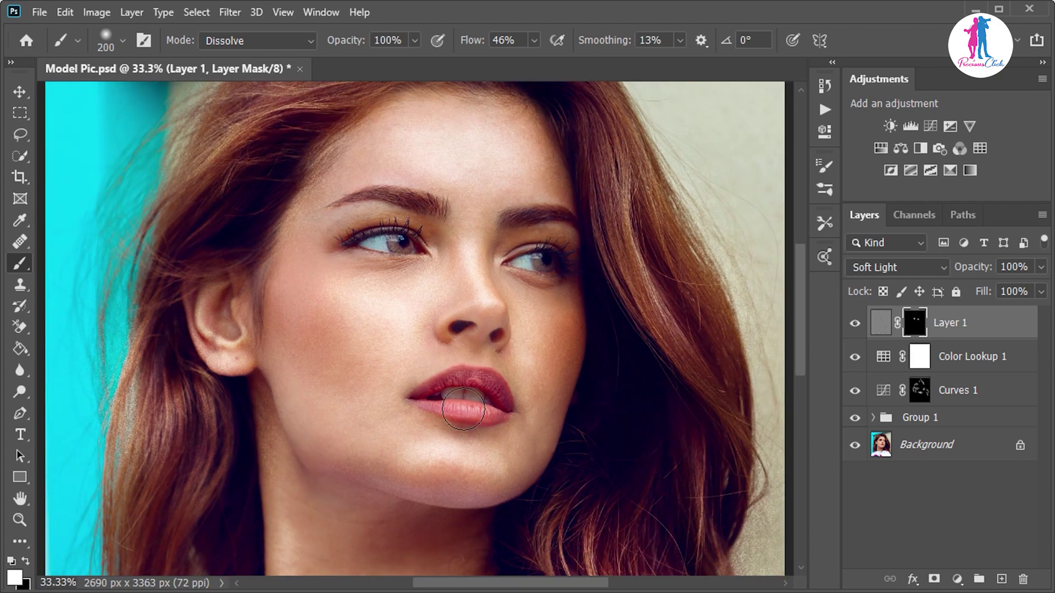
{"action": "key", "text": "bracketleft"}
{"action": "key", "text": "bracketleft"}
{"action": "key", "text": "bracketleft"}
{"action": "key", "text": "bracketleft"}
{"action": "key", "text": "bracketleft"}
{"action": "key", "text": "bracketright"}
{"action": "key", "text": "bracketright"}
Paint white on Layer 1's mask over the hair right of the face with a size 250 brush
{"action": "scroll", "coordinate": [368, 540], "scroll_direction": "down", "scroll_amount": 3}
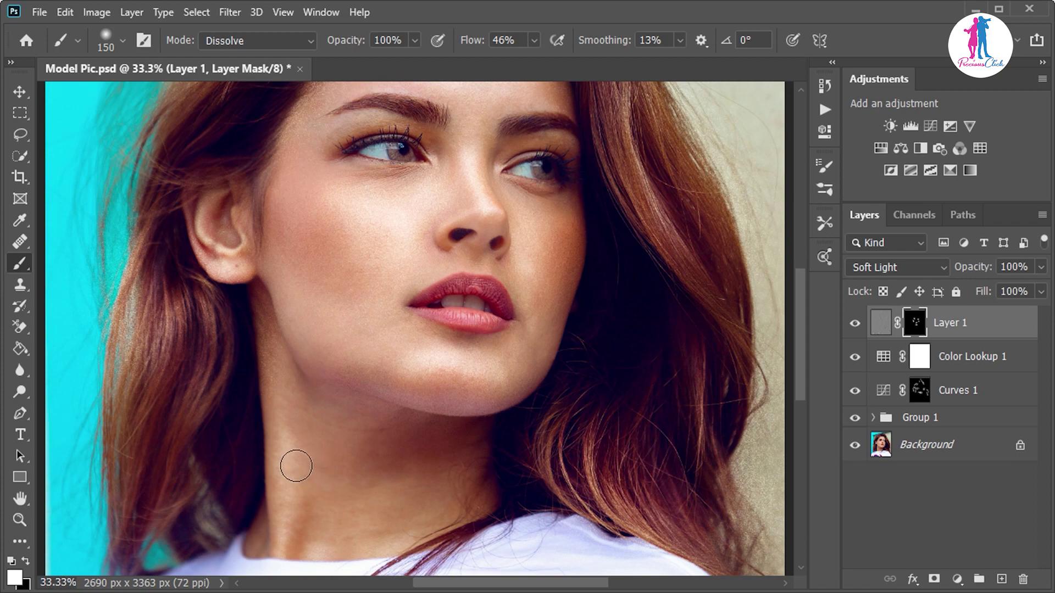
{"action": "scroll", "coordinate": [625, 433], "scroll_direction": "up", "scroll_amount": 3}
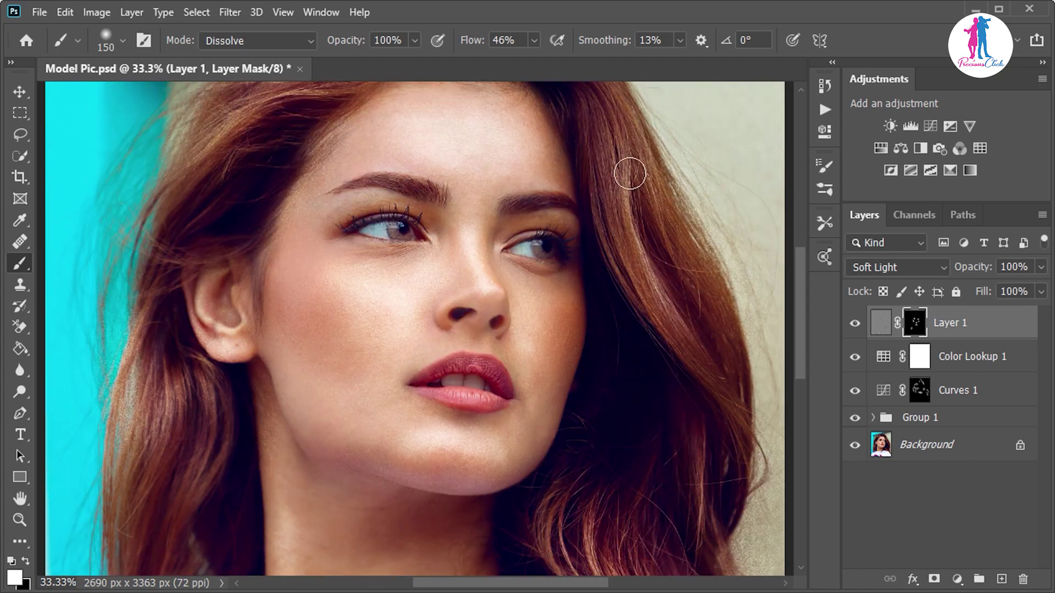
{"action": "key", "text": "bracketright"}
{"action": "key", "text": "bracketright"}
{"action": "key", "text": "bracketright"}
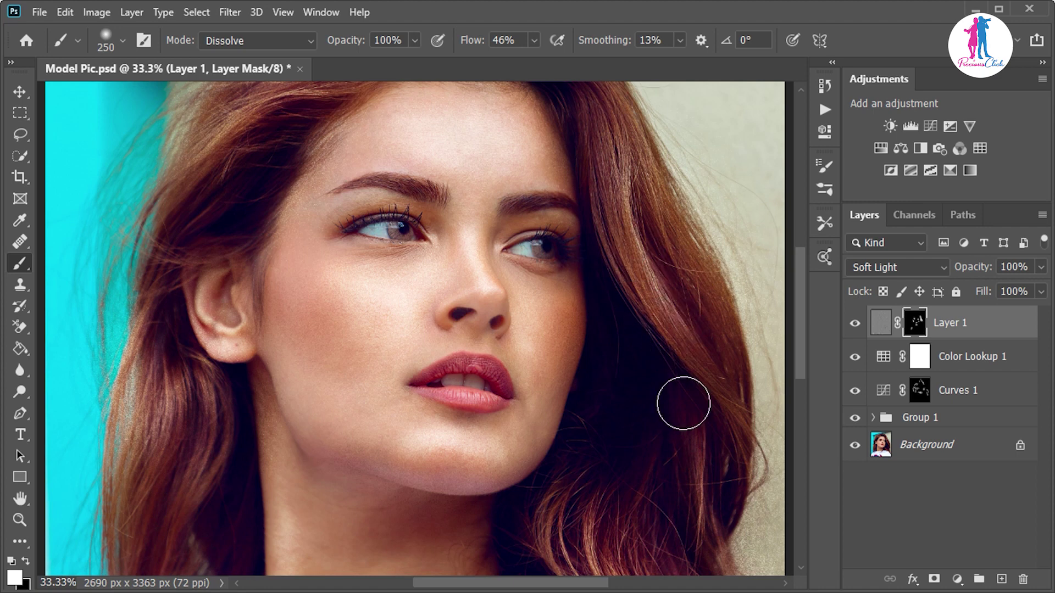
Paint white on Layer 1's mask over the eyebrows with a size 100 brush
{"action": "scroll", "coordinate": [657, 445], "scroll_direction": "up", "scroll_amount": 2}
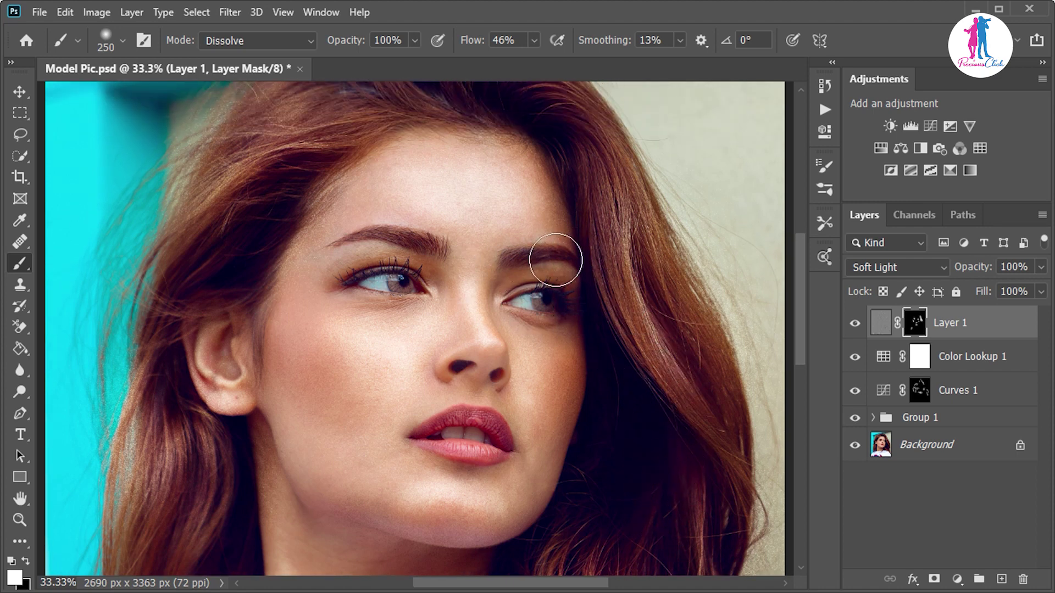
{"action": "key", "text": "bracketleft"}
{"action": "key", "text": "bracketleft"}
{"action": "key", "text": "bracketleft"}
{"action": "key", "text": "bracketleft"}
{"action": "key", "text": "bracketleft"}
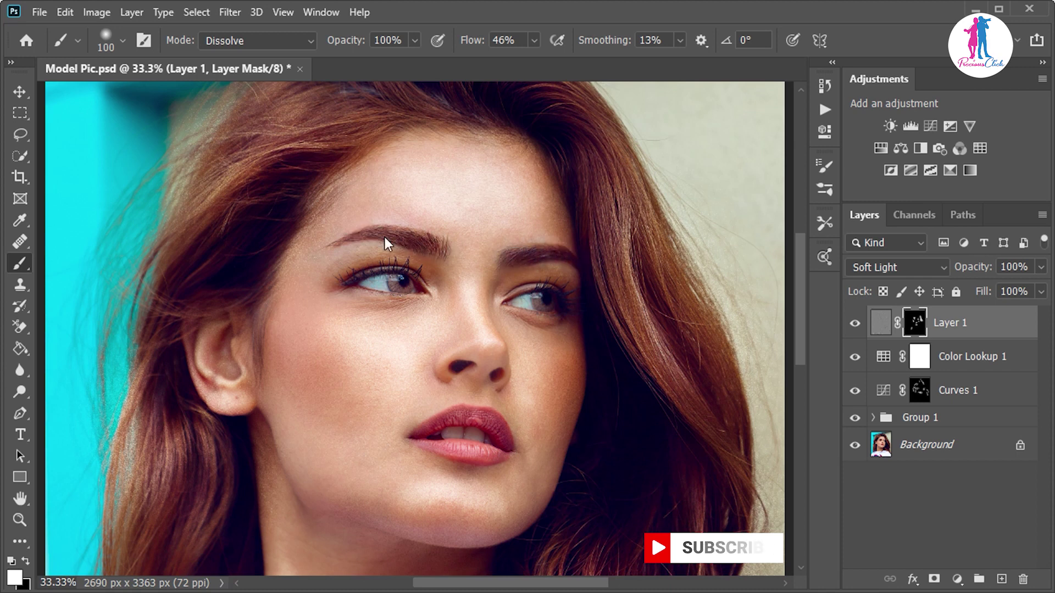
Paint white on Layer 1's mask over the hair above and around the forehead, enlarging the brush to size 250
{"action": "scroll", "coordinate": [494, 366], "scroll_direction": "up", "scroll_amount": 2}
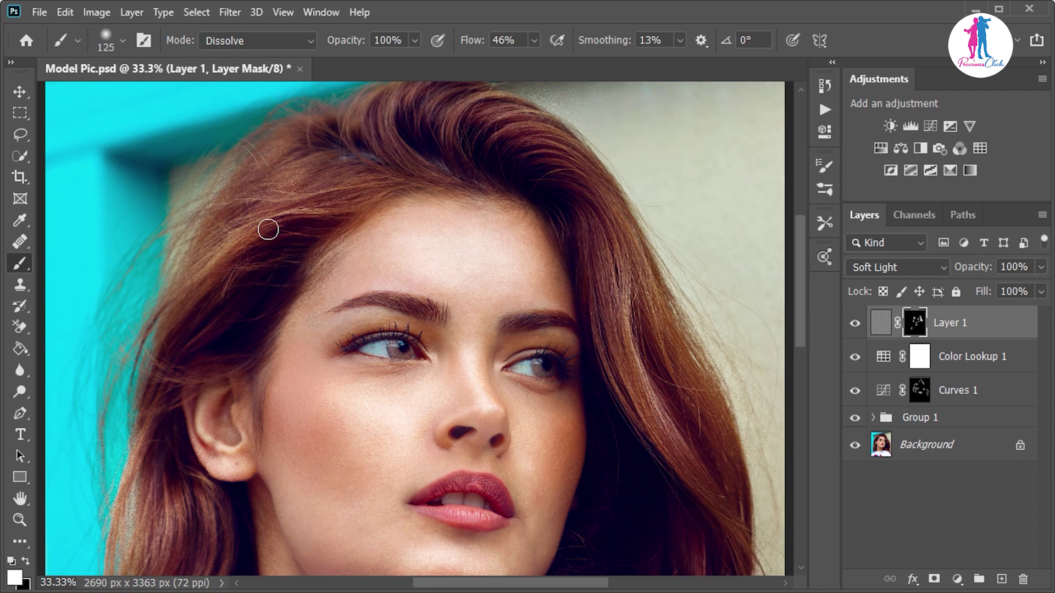
{"action": "key", "text": "bracketright"}
{"action": "key", "text": "bracketright"}
{"action": "key", "text": "bracketright"}
{"action": "key", "text": "bracketright"}
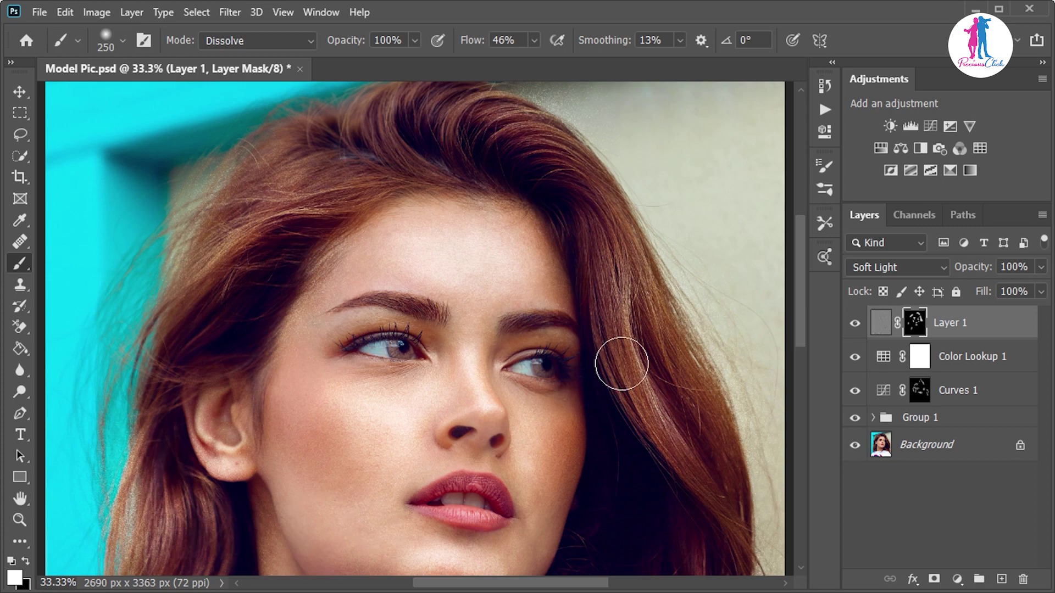
Compare the whole portrait before and after retouching by toggling the visibility of all layers except Background
{"action": "key", "text": "ctrl+minus"}
{"action": "key", "text": "ctrl+minus"}
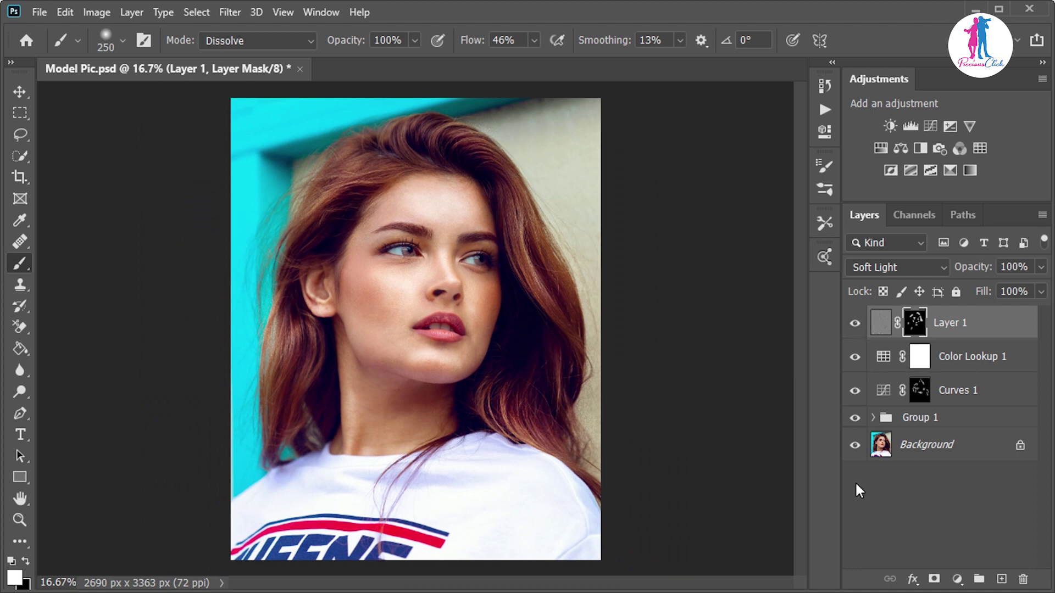
{"action": "left_click", "coordinate": [855, 446], "text": "alt"}
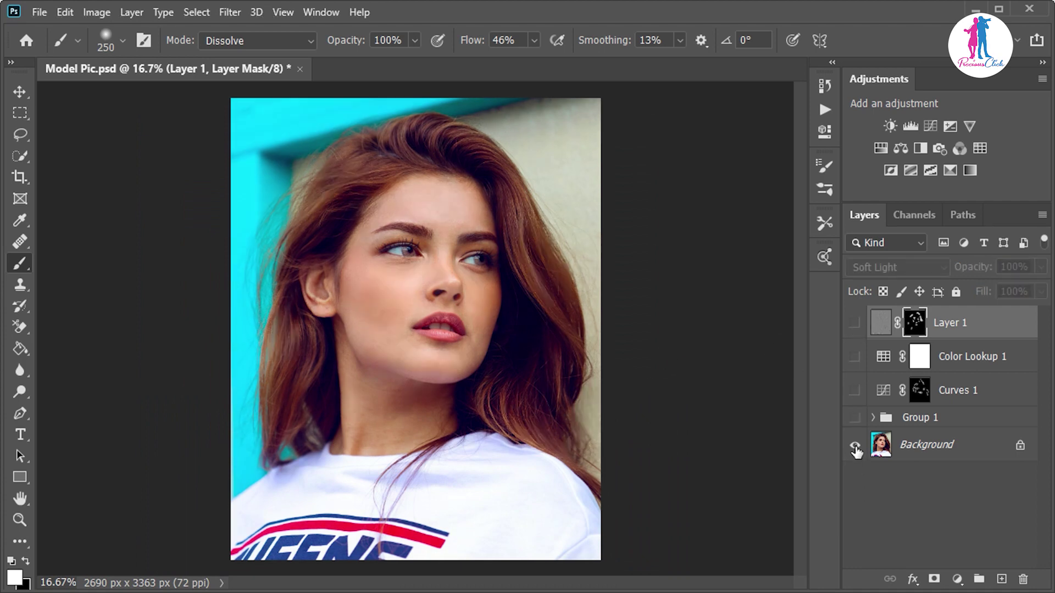
{"action": "left_click", "coordinate": [855, 447], "text": "alt"}
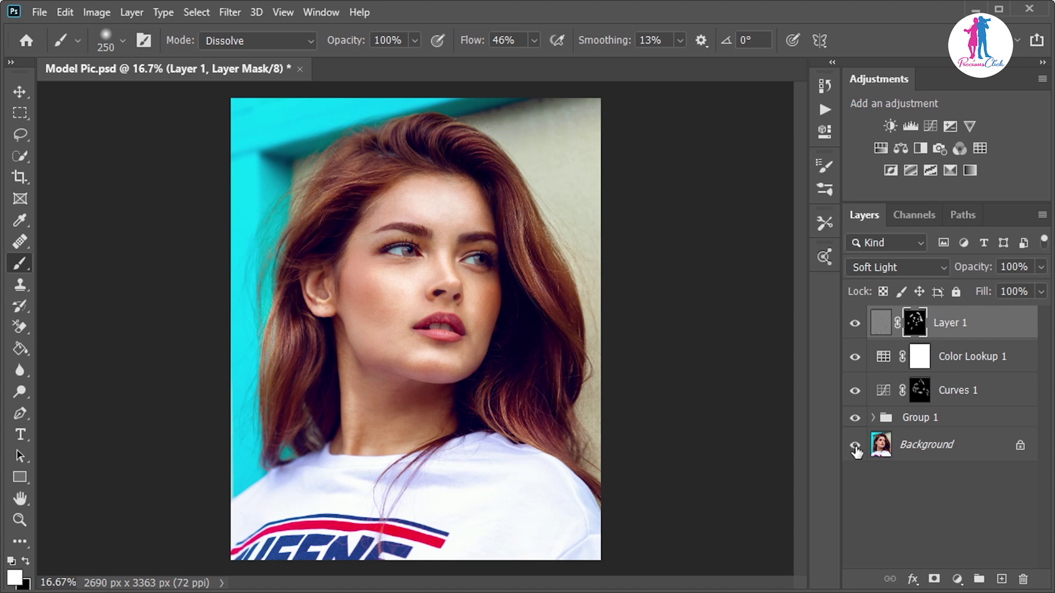
{"action": "left_click", "coordinate": [855, 448], "text": "alt"}
{"action": "left_click", "coordinate": [856, 448], "text": "alt"}
Rename Layer 1 as Sharpness
{"action": "double_click", "coordinate": [951, 325]}
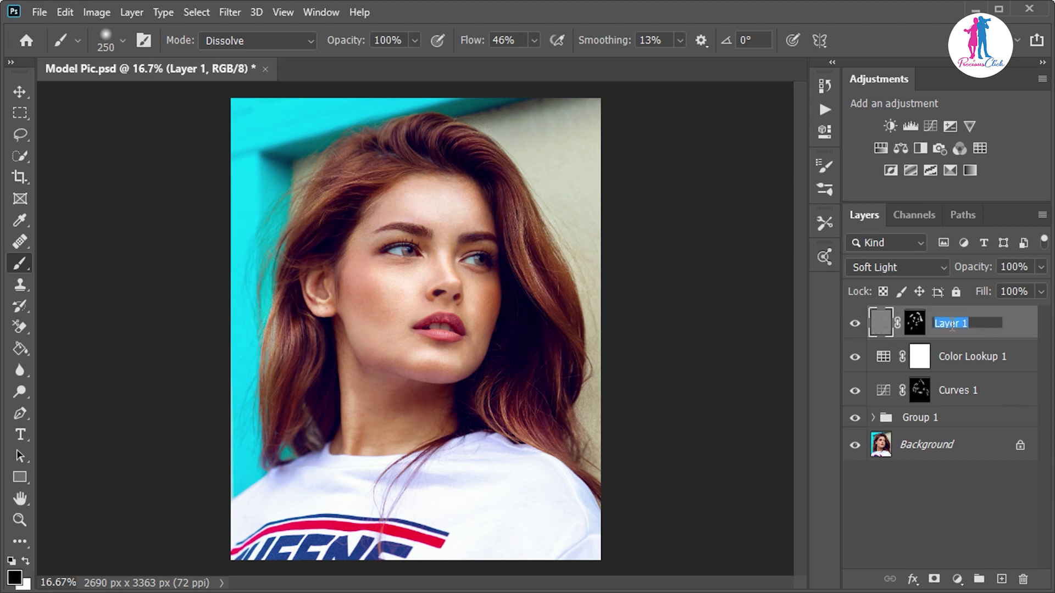
{"action": "type", "text": "Sharpness"}
{"action": "left_click", "coordinate": [968, 401]}
Rename the Curves 1 adjustment layer as Burn
{"action": "left_click", "coordinate": [965, 398]}
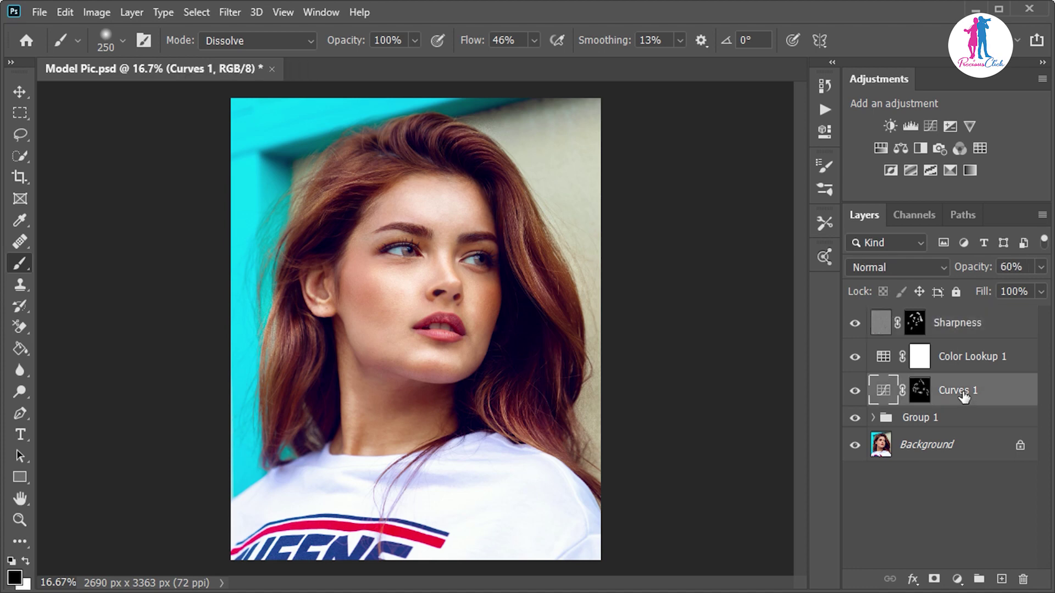
{"action": "double_click", "coordinate": [962, 391]}
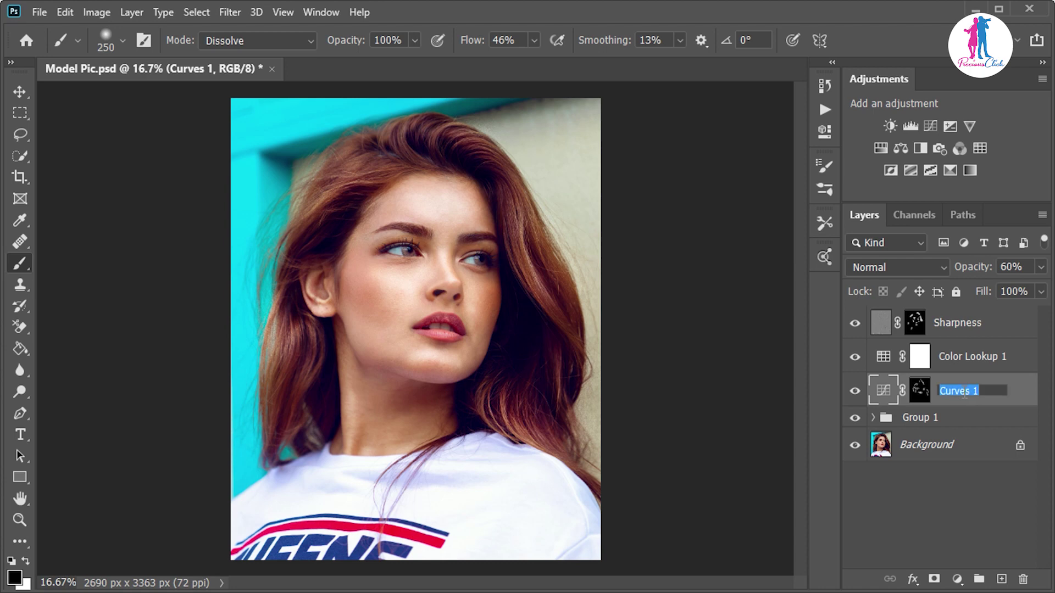
{"action": "type", "text": "Br"}
{"action": "key", "text": "BackSpace"}
{"action": "type", "text": "urn"}
{"action": "key", "text": "Return"}
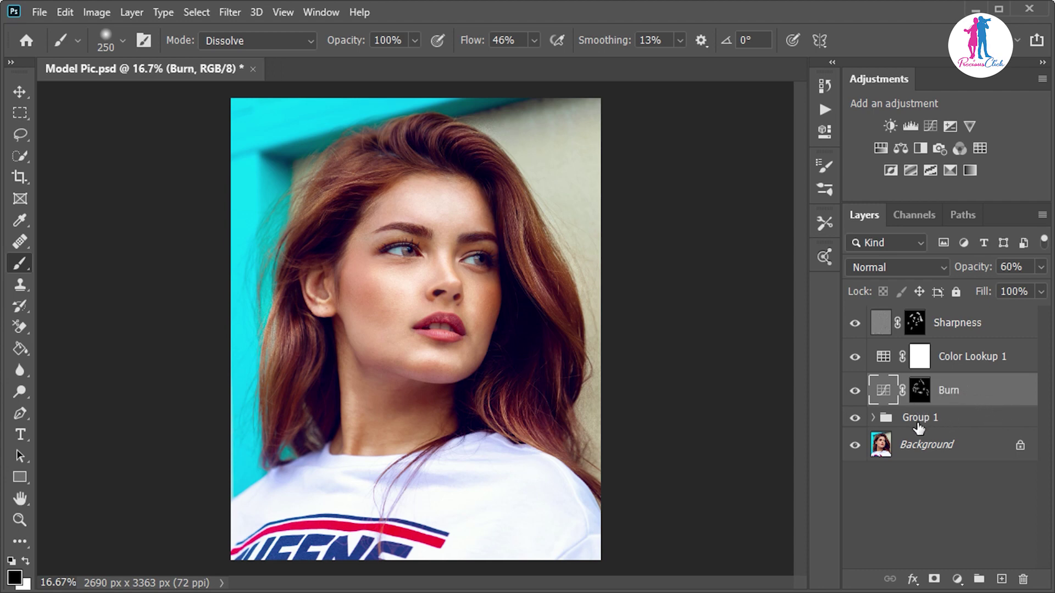
Rename the Group 1 layer group as Shine
{"action": "left_click", "coordinate": [920, 428]}
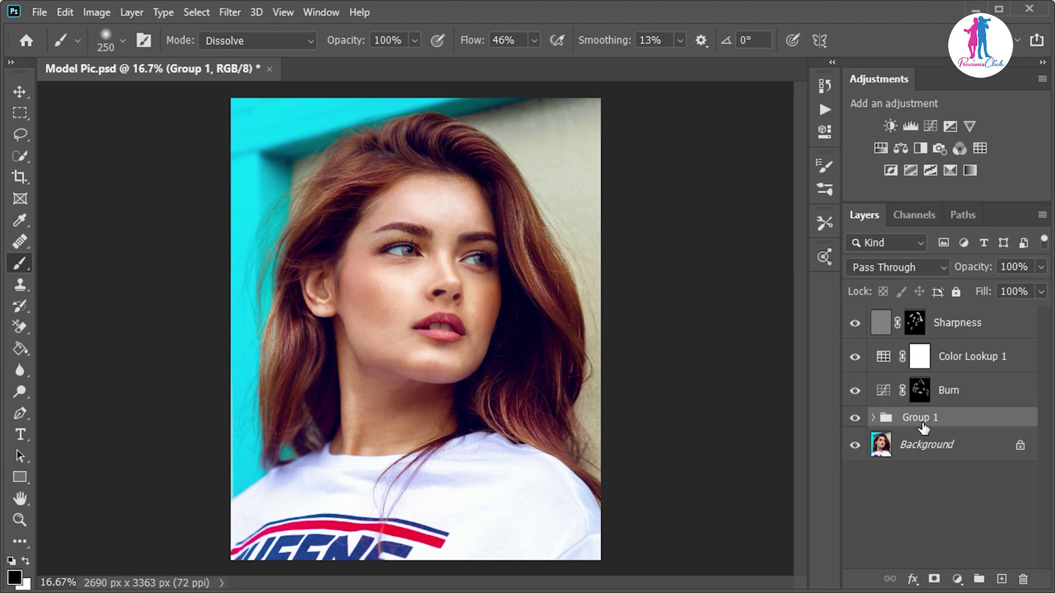
{"action": "double_click", "coordinate": [925, 428]}
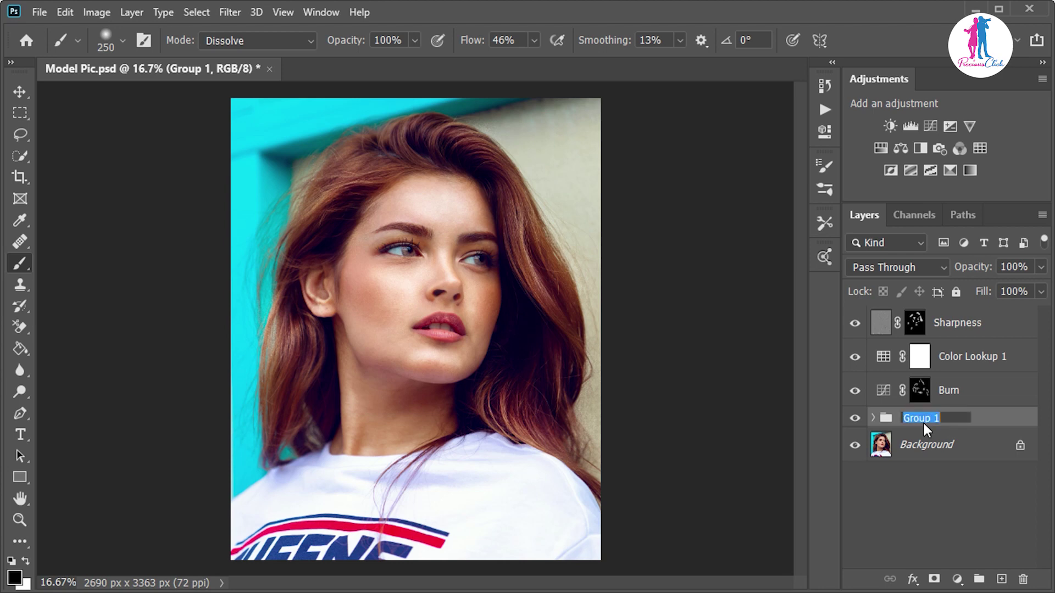
{"action": "type", "text": "Shine"}
{"action": "key", "text": "Return"}
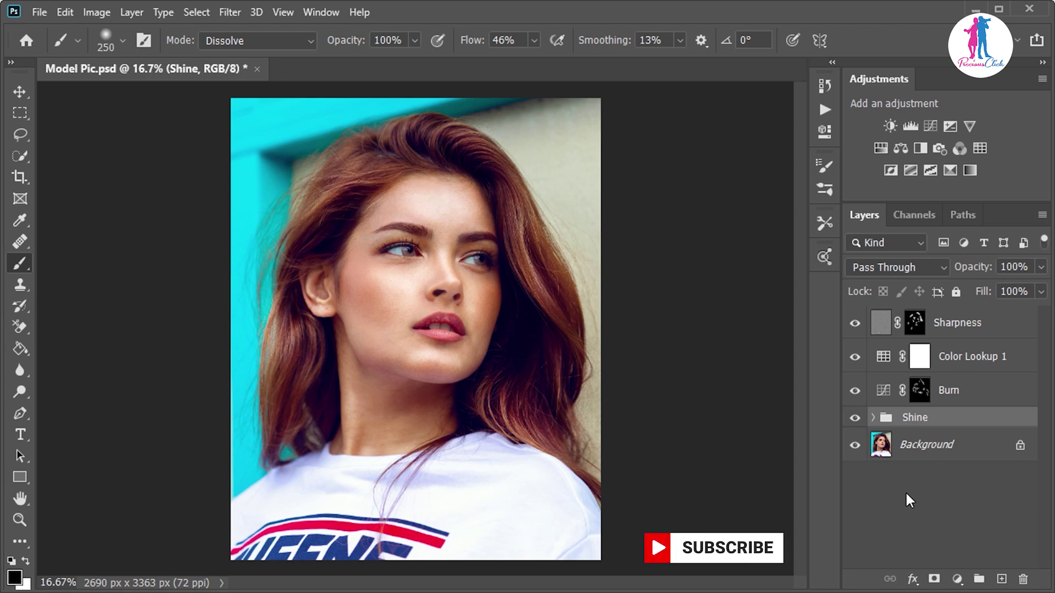